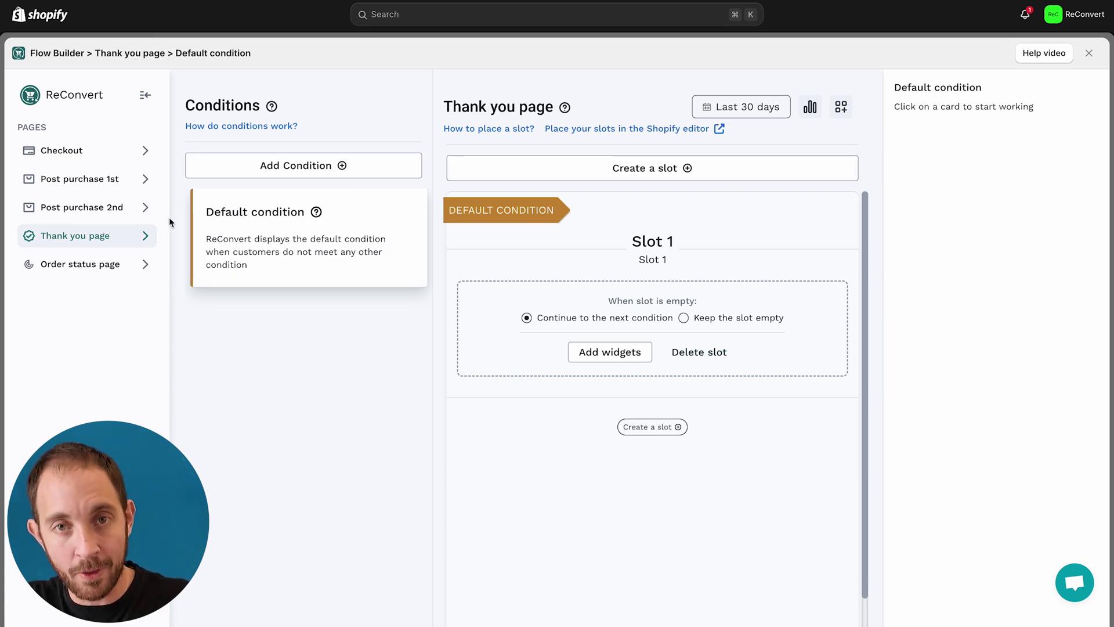
Step: Add a new condition to the Checkout page and name it "Shirts For Greenpeace"
{"action": "left_click", "coordinate": [79, 153]}
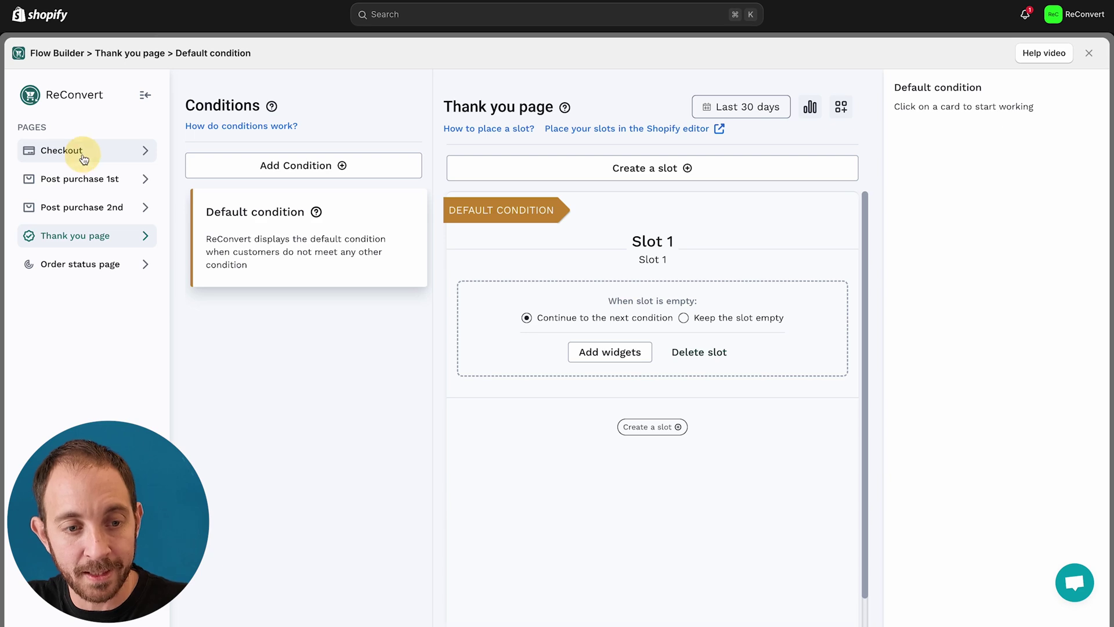
{"action": "left_click", "coordinate": [296, 268]}
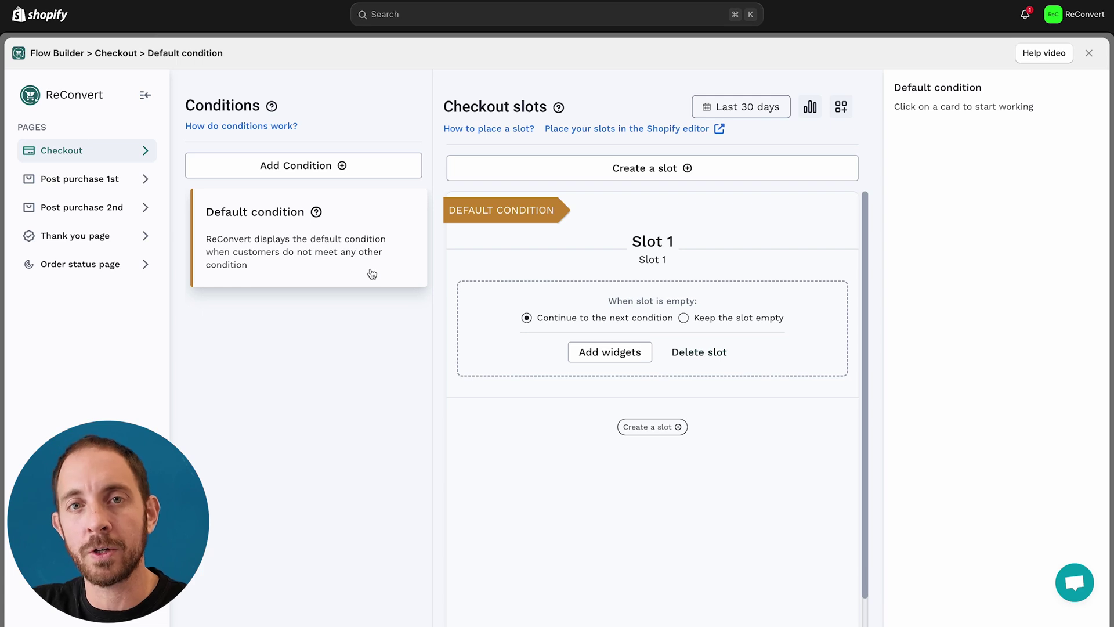
{"action": "left_click", "coordinate": [360, 168]}
{"action": "triple_click", "coordinate": [1038, 163]}
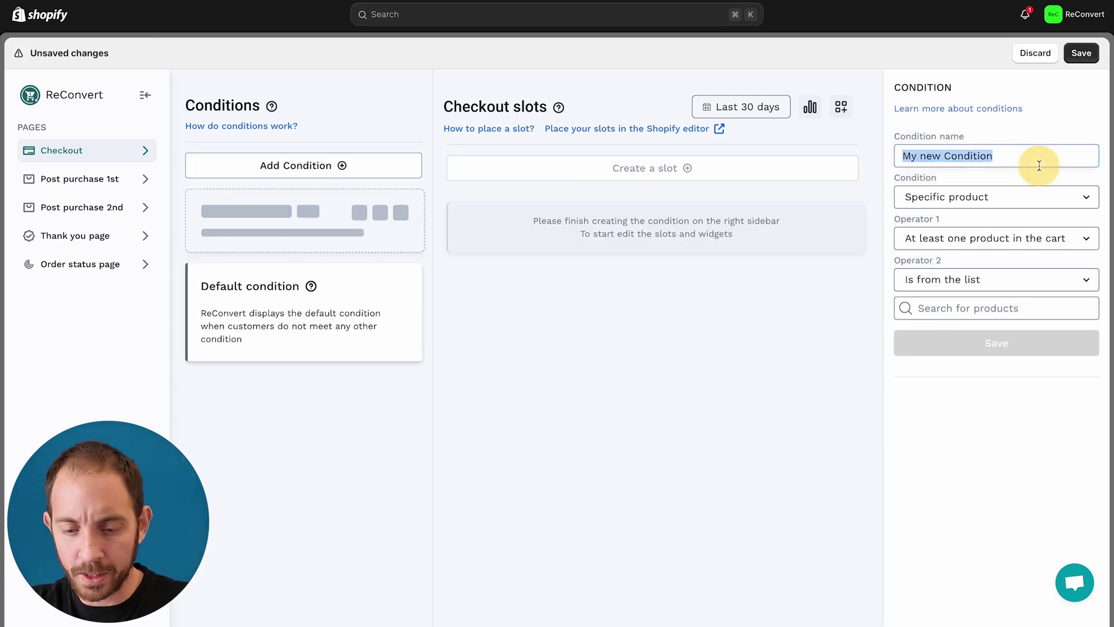
{"action": "type", "text": "shirts for greenpeace"}
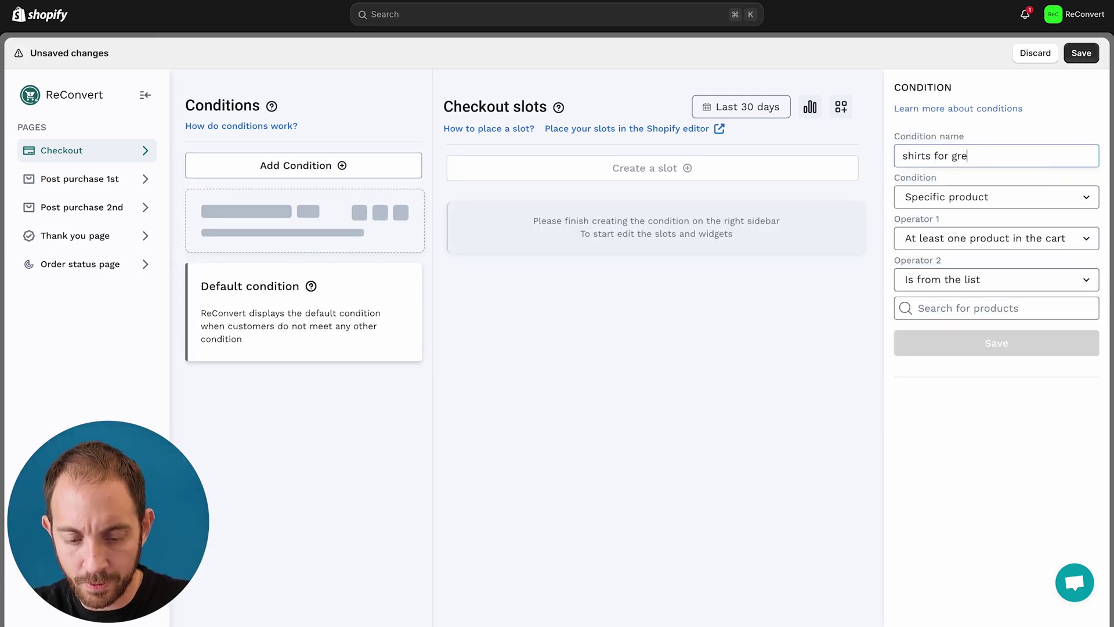
{"action": "key", "text": "Tab"}
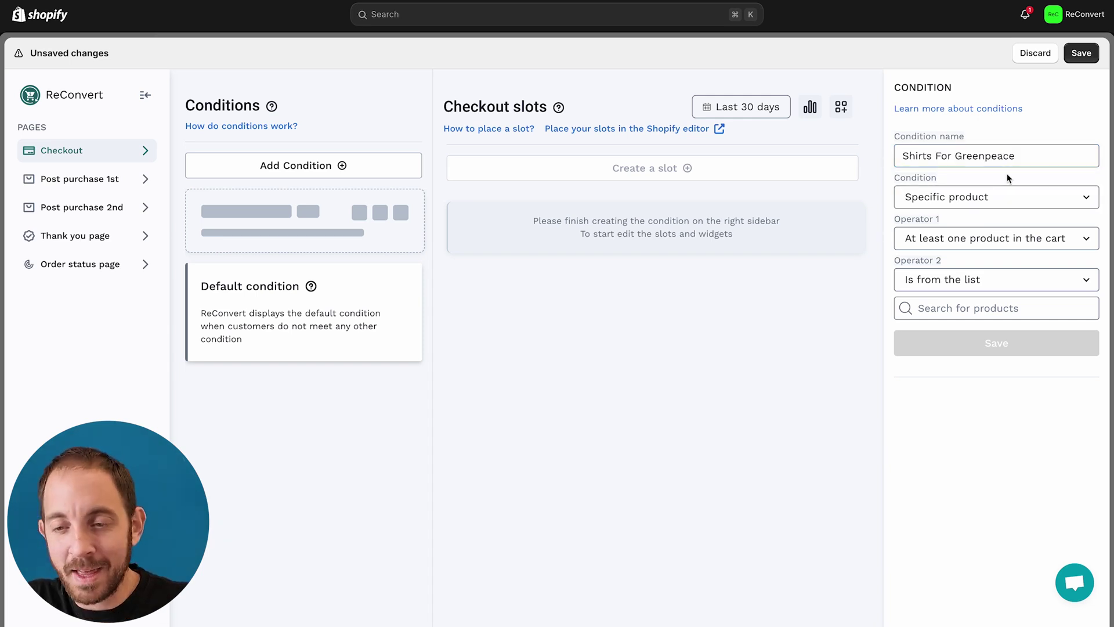
Step: Base the condition on a specific product, select ReConvert Polo Shirt and The ReConvert T-Shirt, and save it
{"action": "left_click", "coordinate": [1009, 189]}
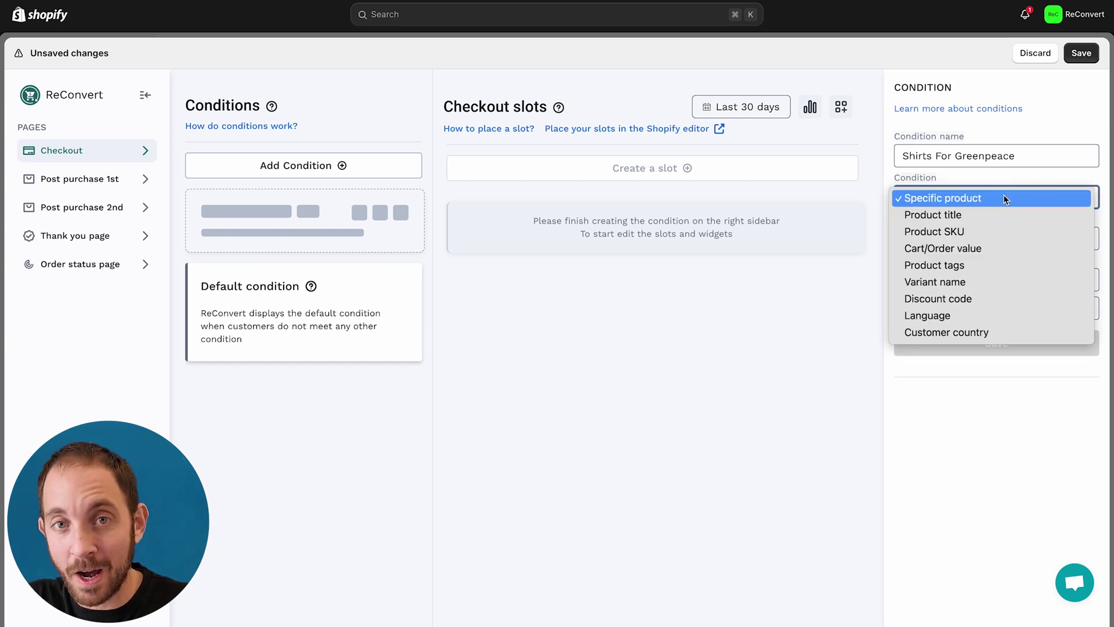
{"action": "left_click", "coordinate": [1004, 196]}
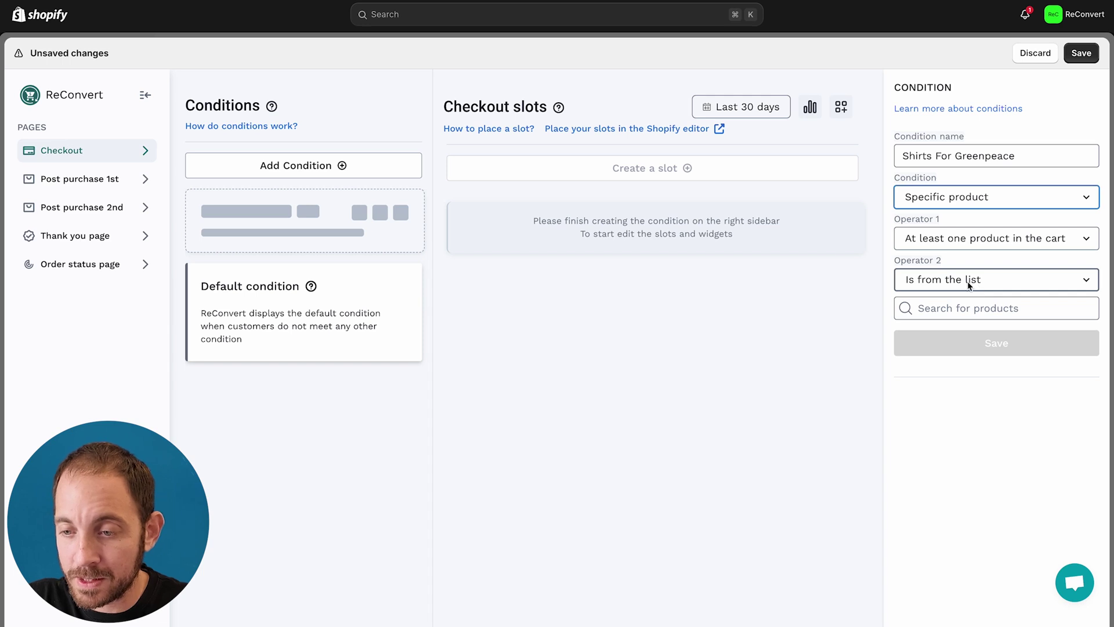
{"action": "left_click", "coordinate": [990, 308]}
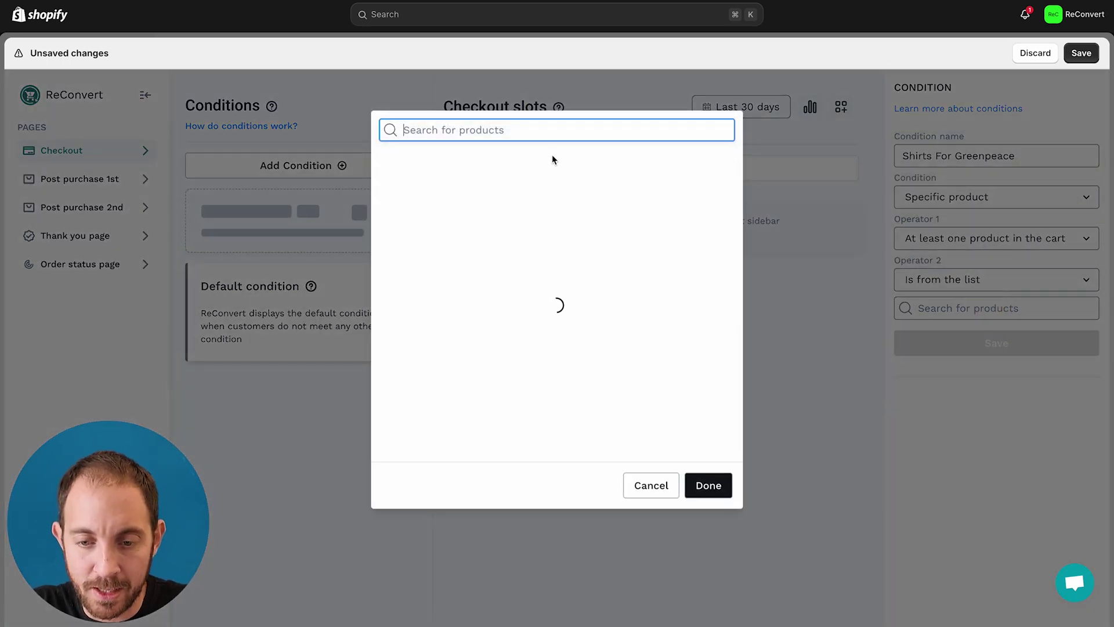
{"action": "left_click", "coordinate": [456, 173]}
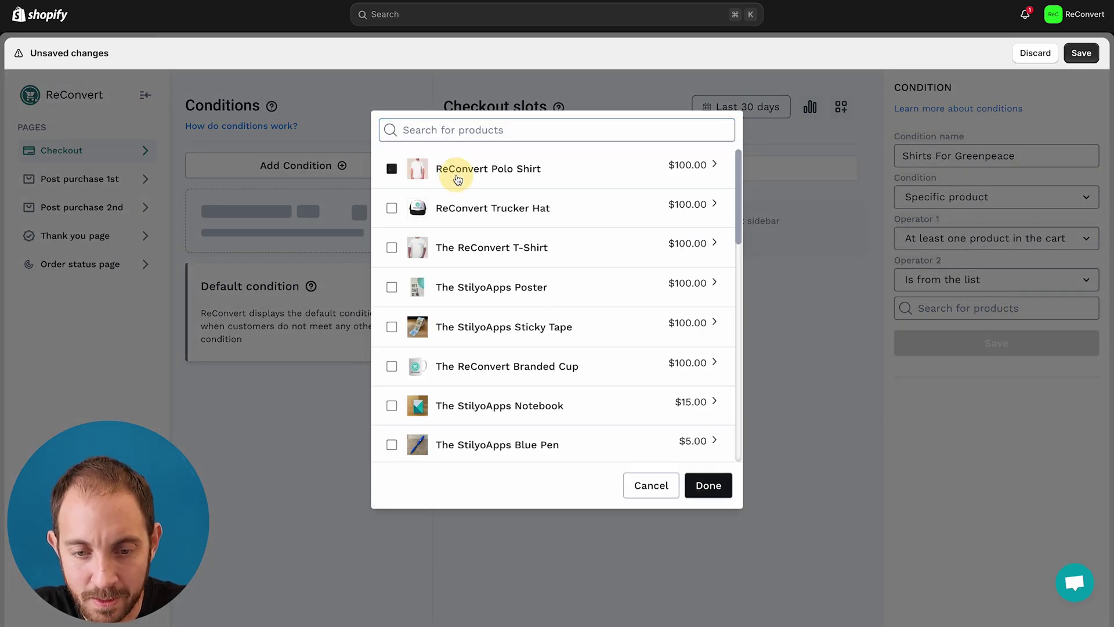
{"action": "left_click", "coordinate": [456, 251]}
{"action": "scroll", "coordinate": [458, 298], "scroll_direction": "down", "scroll_amount": 9}
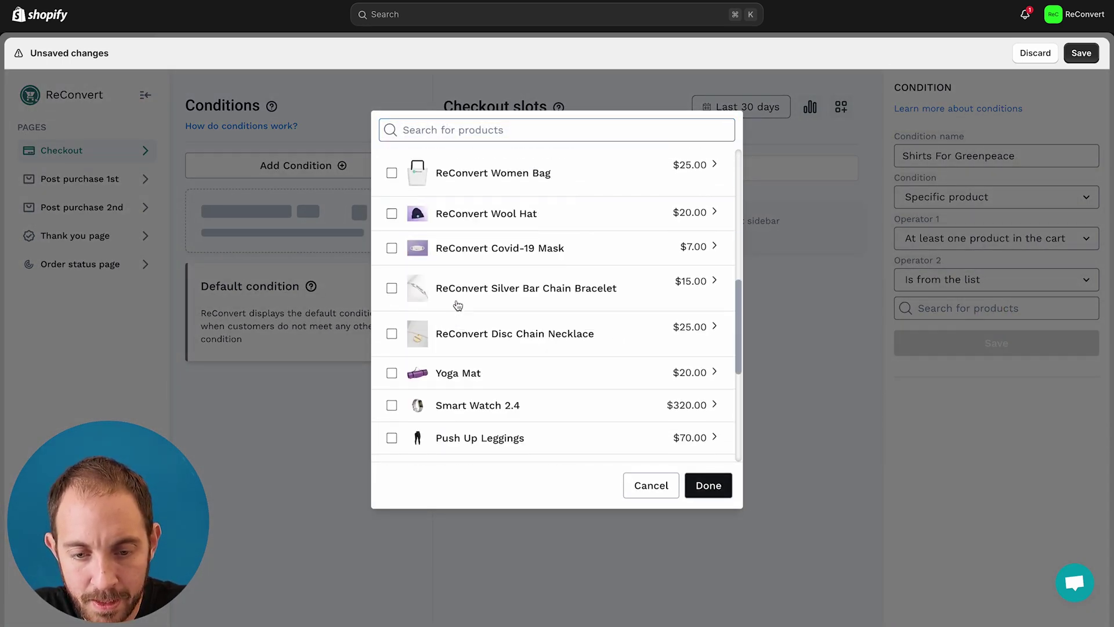
{"action": "scroll", "coordinate": [459, 305], "scroll_direction": "down", "scroll_amount": 5}
{"action": "scroll", "coordinate": [464, 279], "scroll_direction": "up", "scroll_amount": 15}
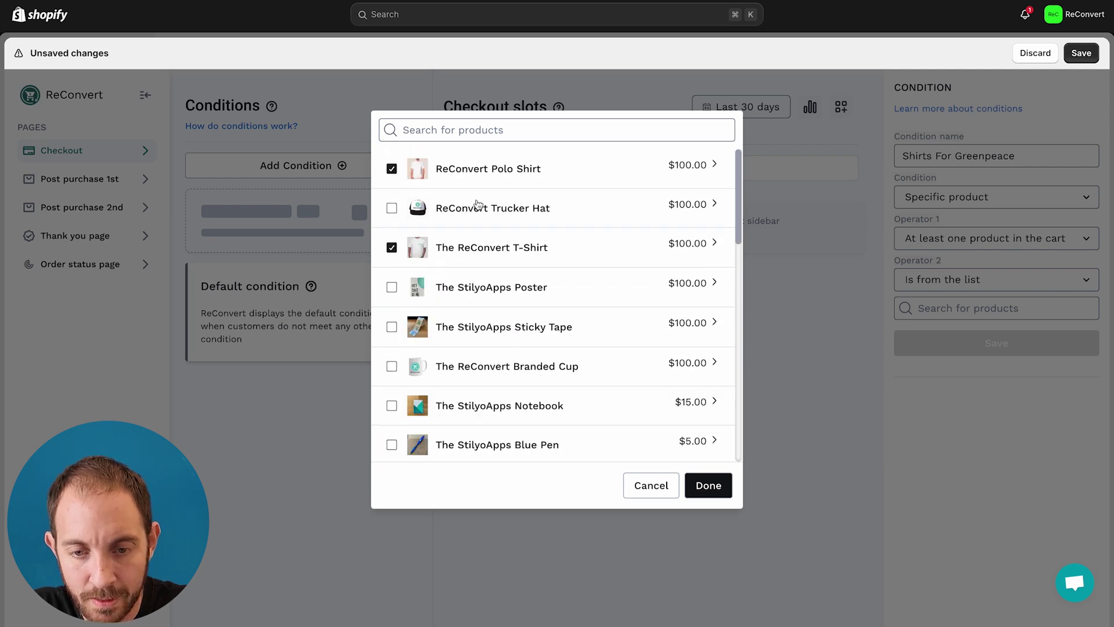
{"action": "left_click", "coordinate": [709, 486]}
{"action": "left_click", "coordinate": [994, 429]}
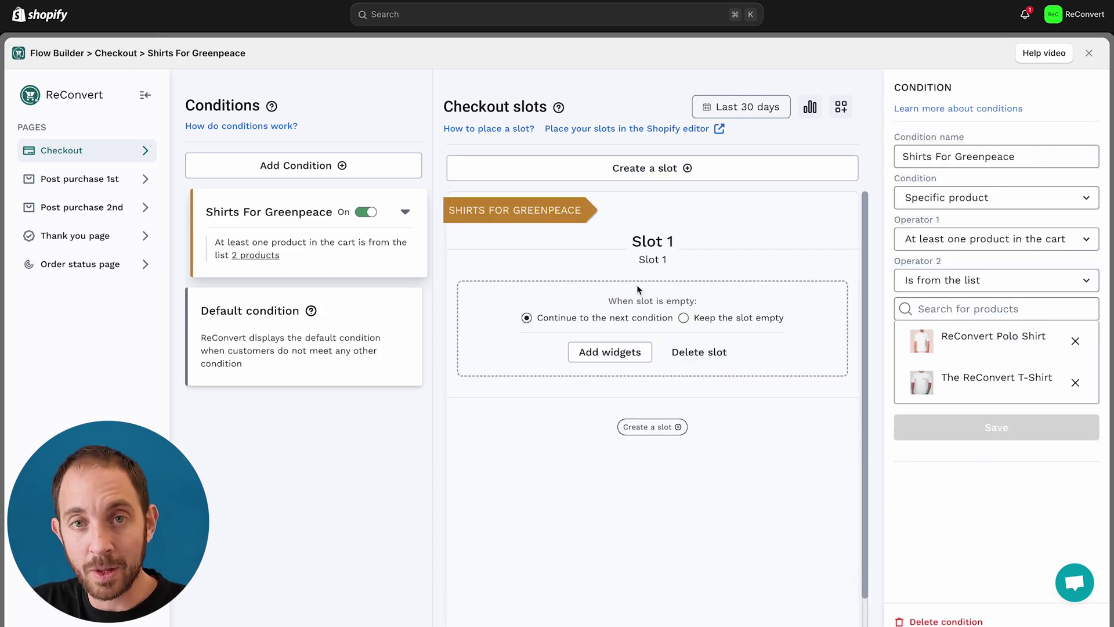
Step: Replace the product upsell widget in slot 1 of the Shirts For Greenpeace condition with a banner widget
{"action": "left_click", "coordinate": [610, 355]}
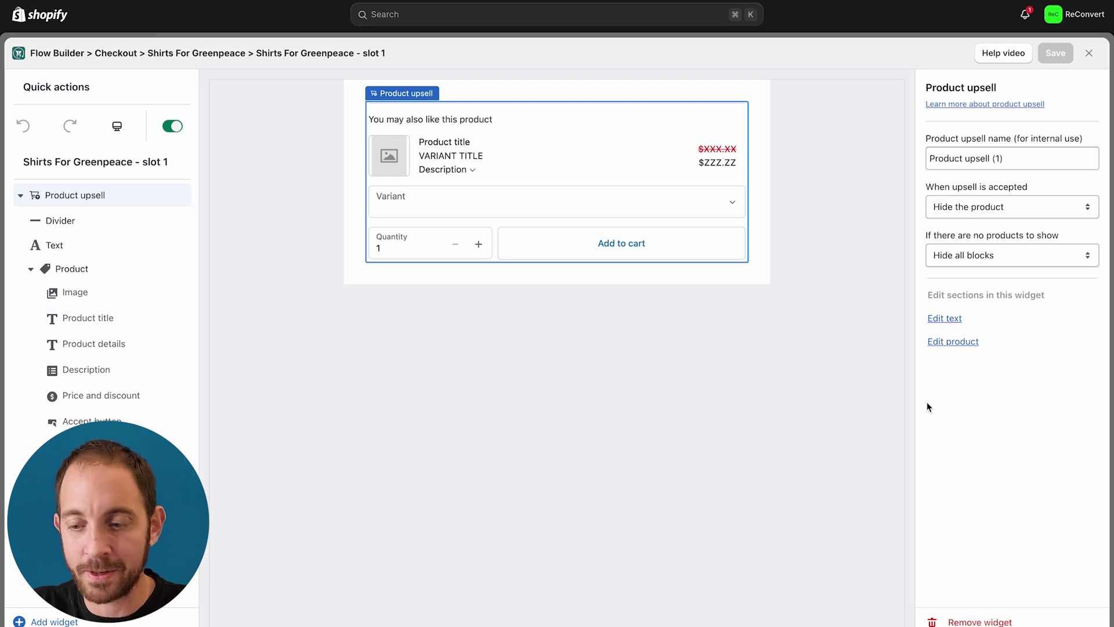
{"action": "left_click", "coordinate": [975, 620]}
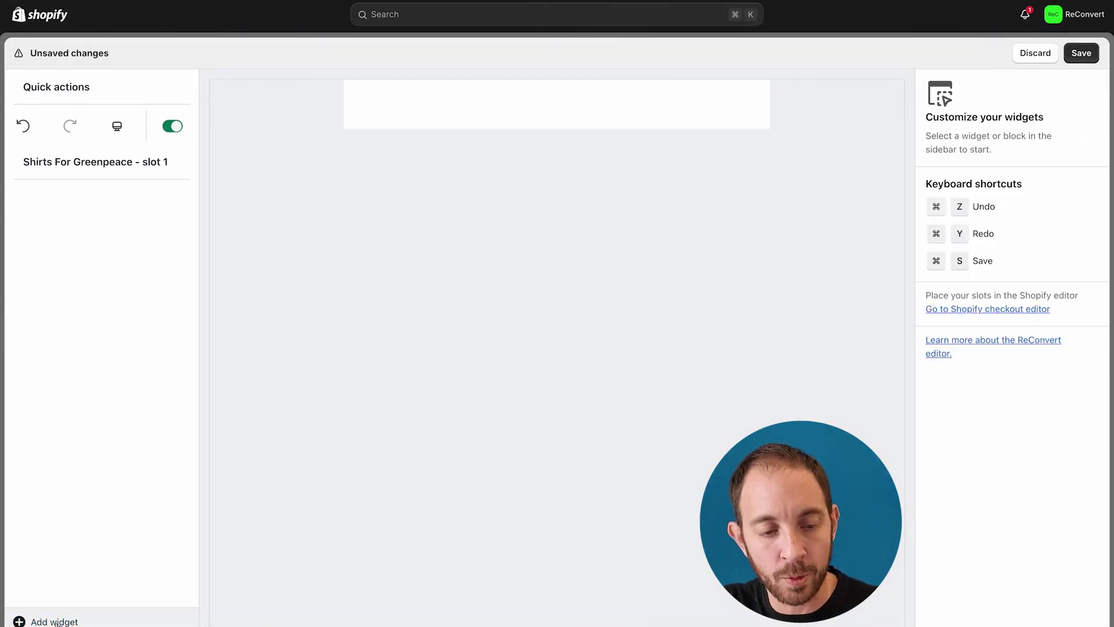
{"action": "left_click", "coordinate": [55, 621]}
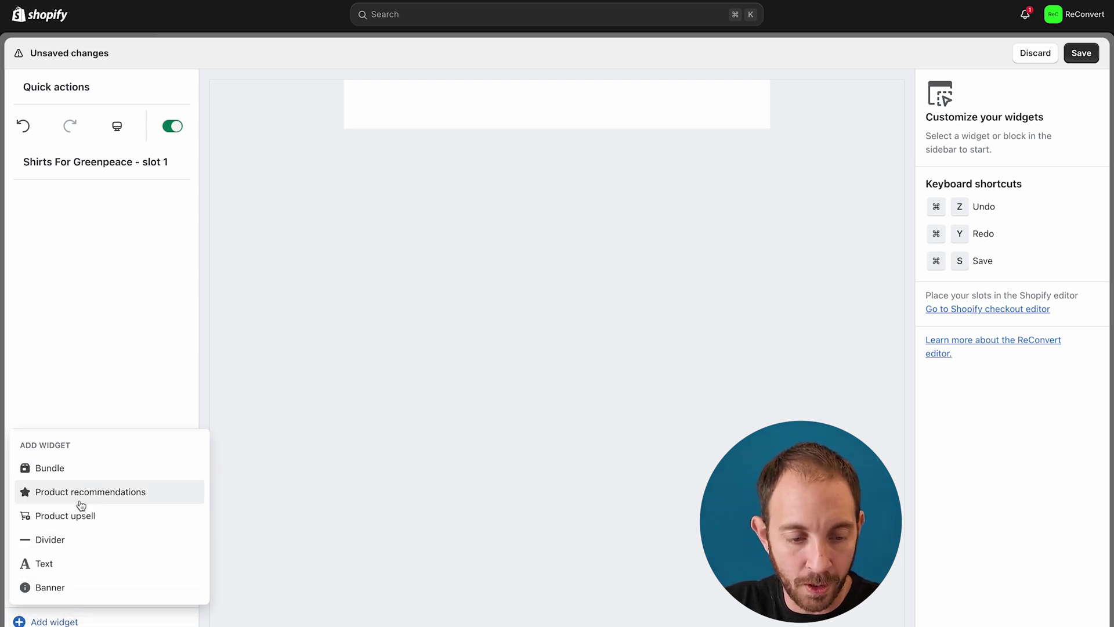
{"action": "left_click", "coordinate": [75, 587]}
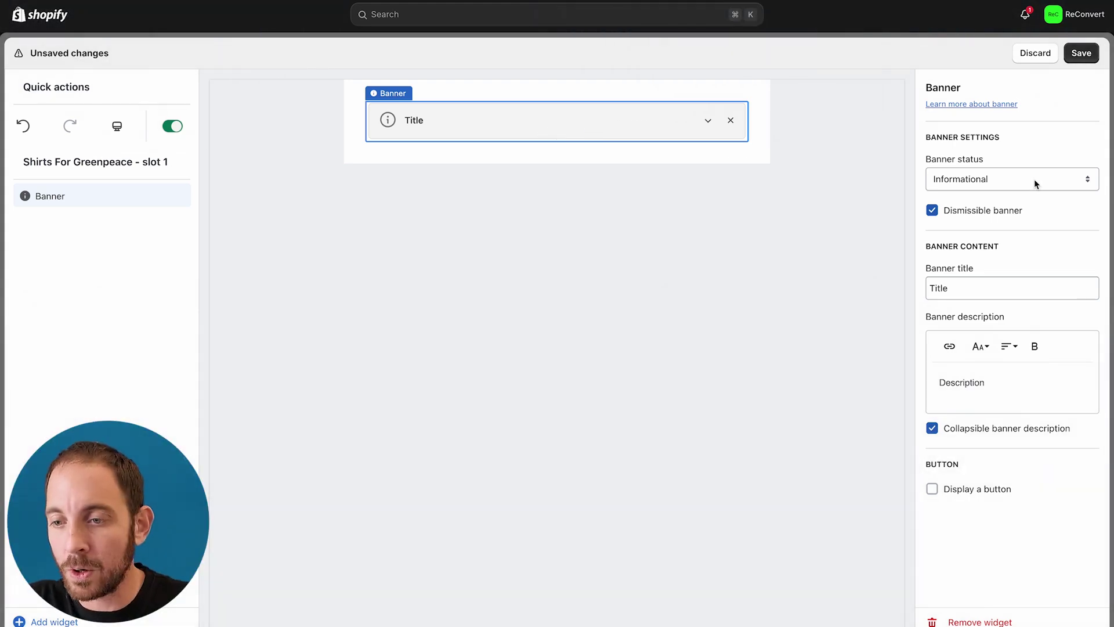
Step: Try the Warning, Success and Critical statuses on the banner to compare how they look
{"action": "left_click", "coordinate": [970, 174]}
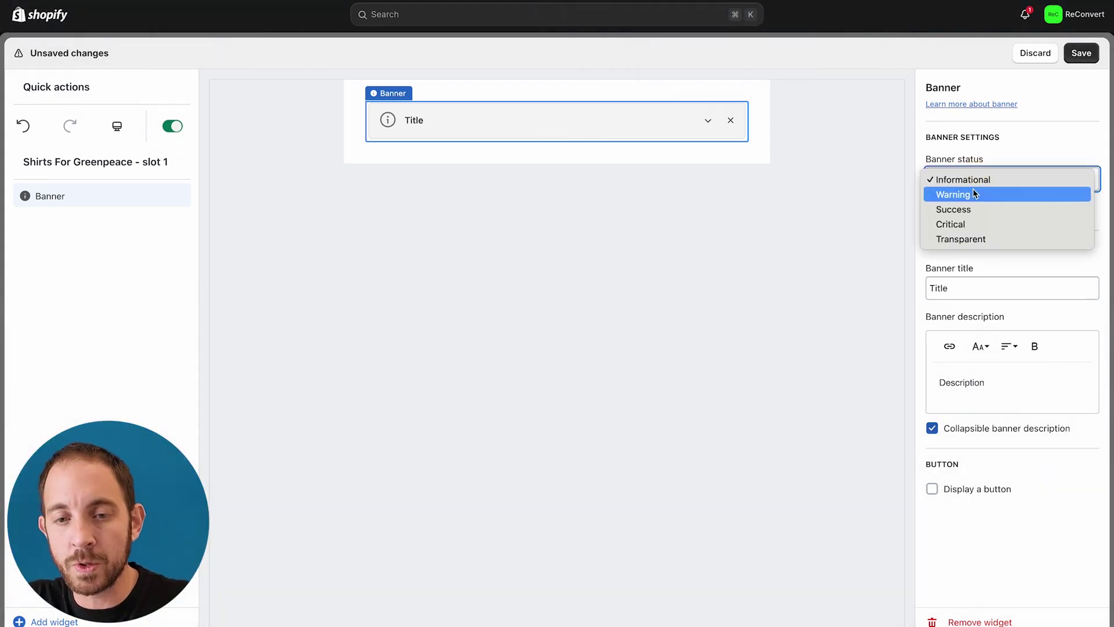
{"action": "left_click", "coordinate": [975, 193]}
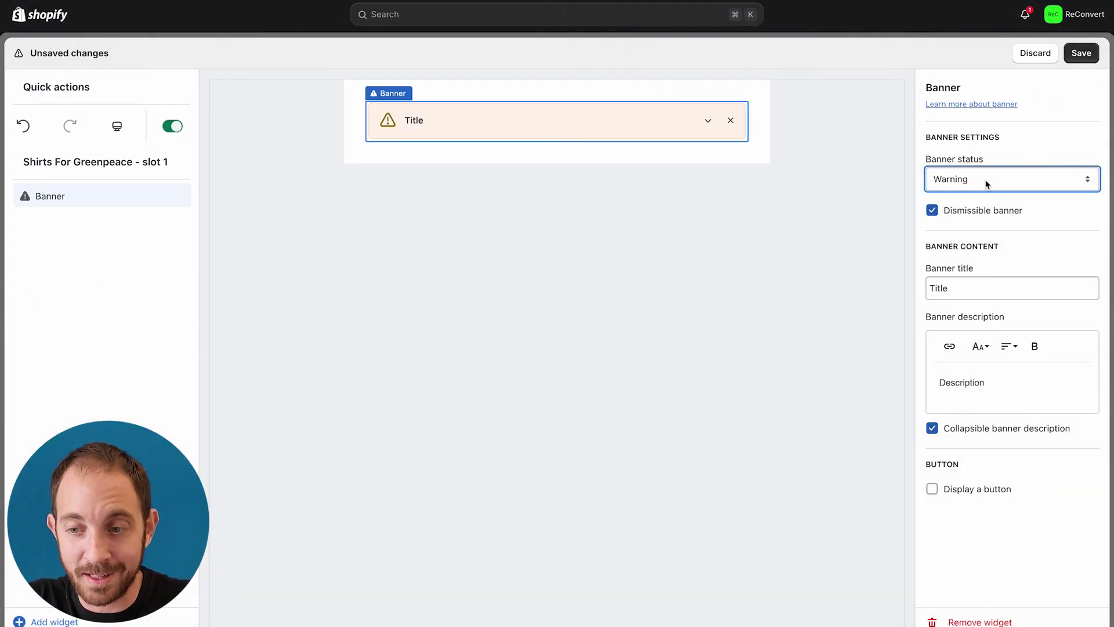
{"action": "left_click", "coordinate": [987, 184]}
{"action": "left_click", "coordinate": [997, 194]}
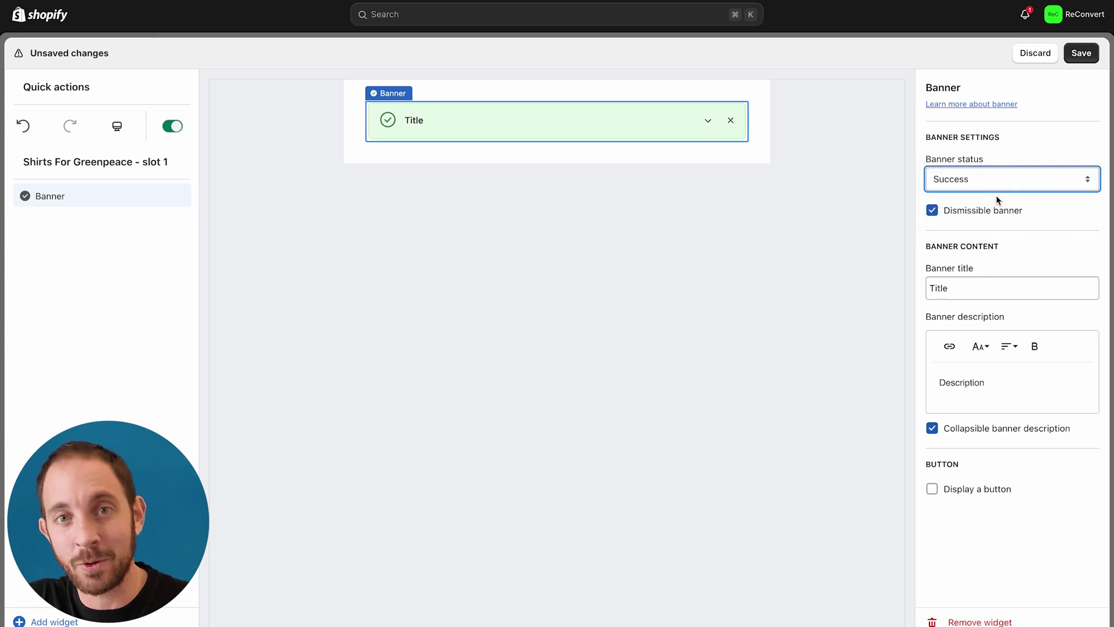
{"action": "left_click", "coordinate": [985, 182]}
{"action": "left_click", "coordinate": [983, 192]}
{"action": "left_click", "coordinate": [987, 179]}
{"action": "left_click", "coordinate": [986, 195]}
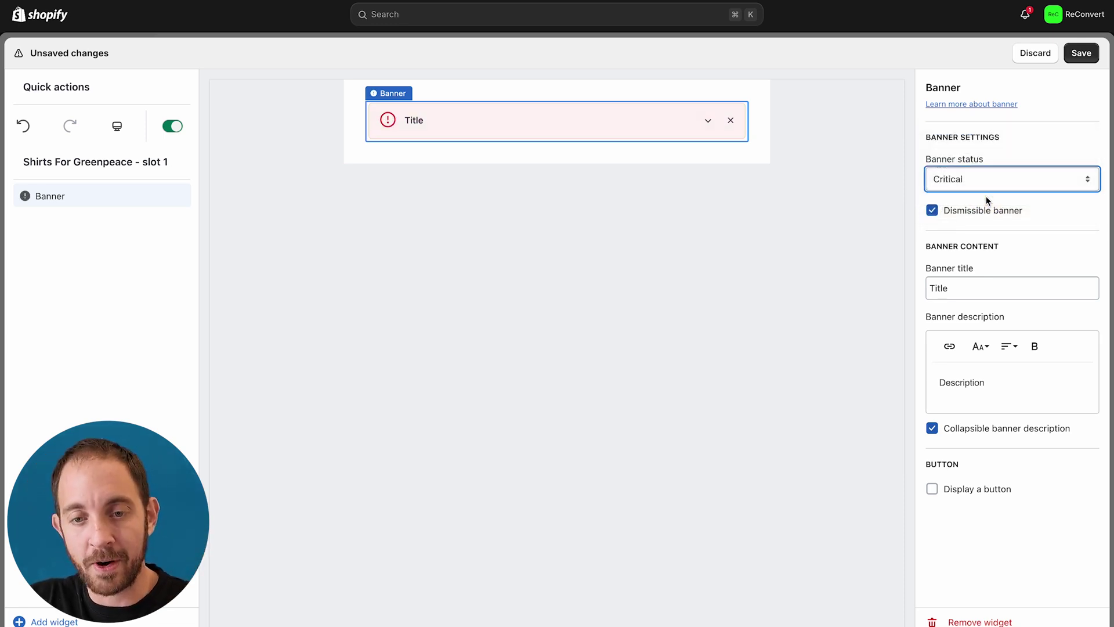
Step: Set the banner status to Success and its title to "$1 from this order is being donated to Greenpeace"
{"action": "left_click", "coordinate": [984, 180]}
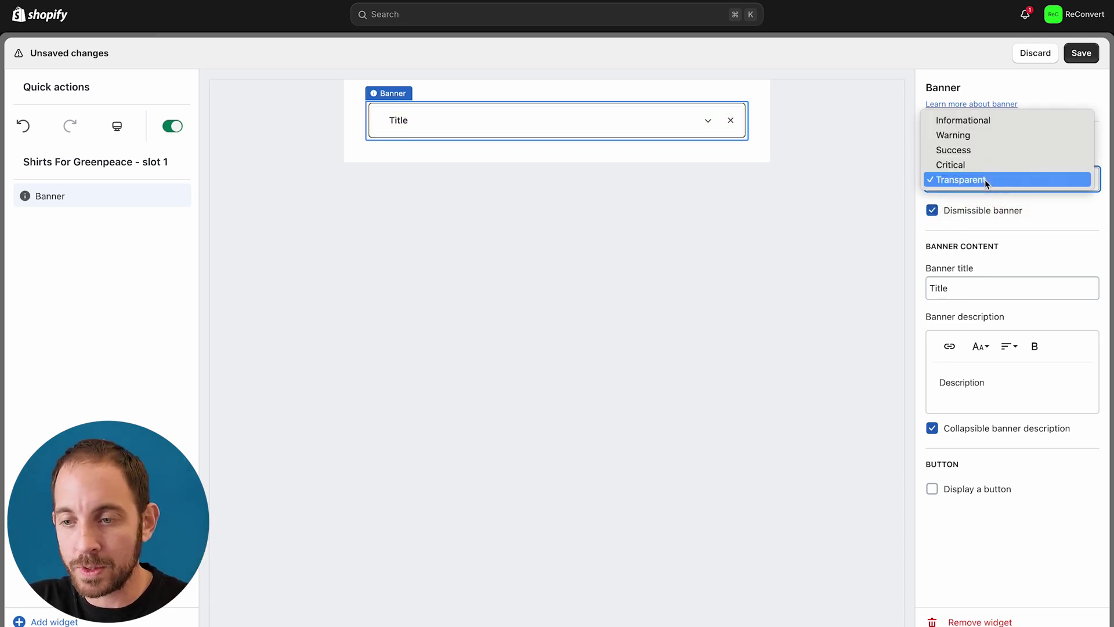
{"action": "left_click", "coordinate": [971, 155]}
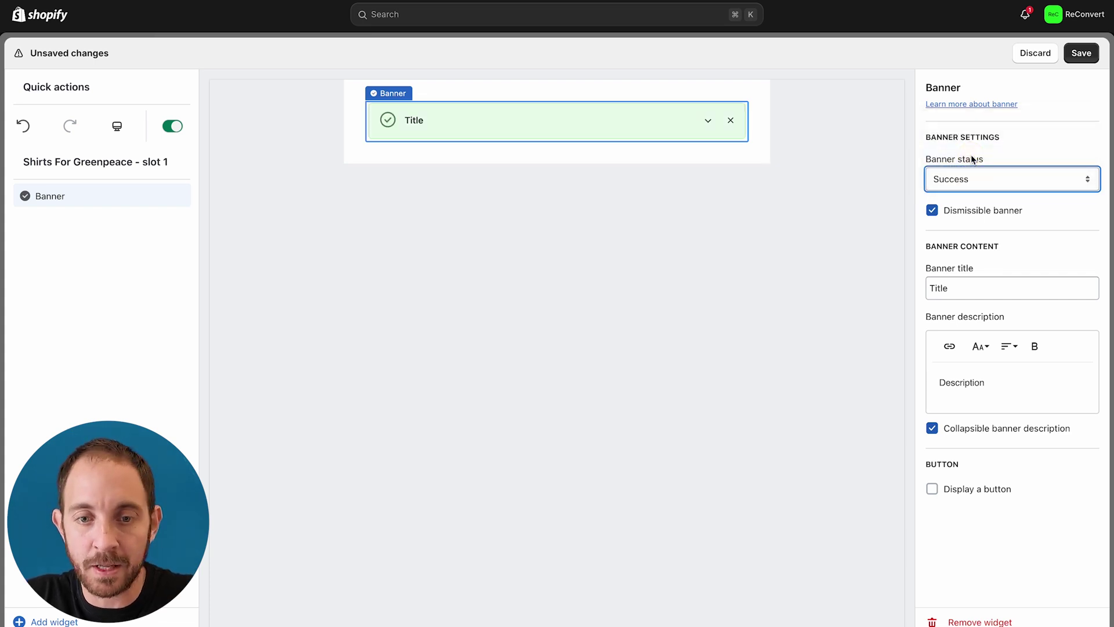
{"action": "double_click", "coordinate": [970, 287]}
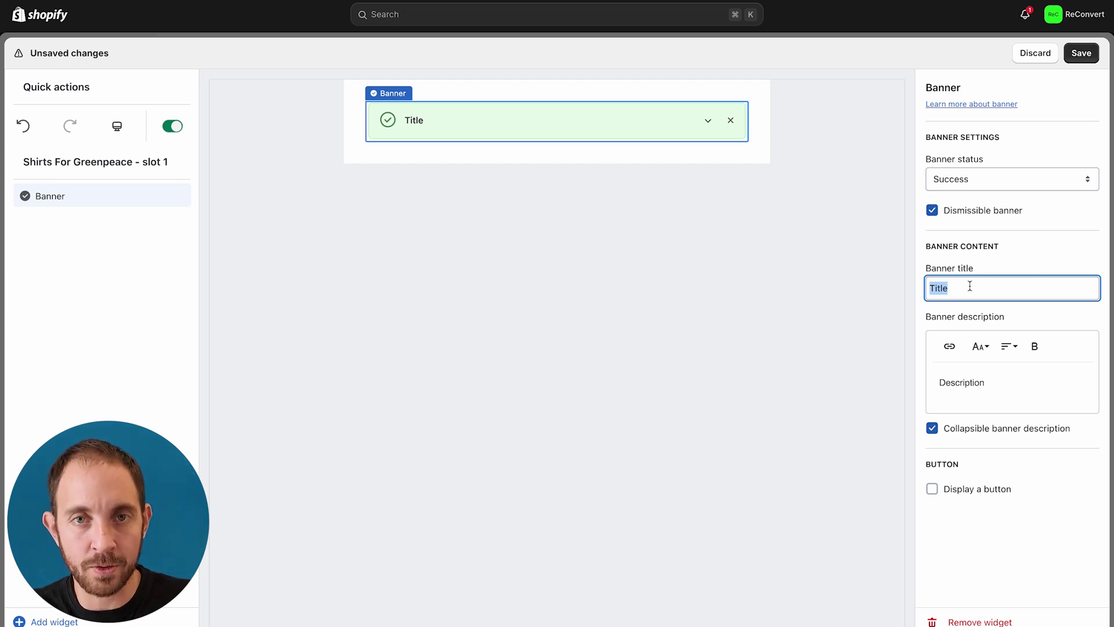
{"action": "type", "text": "$1 from this order is being donated to Greenpeace"}
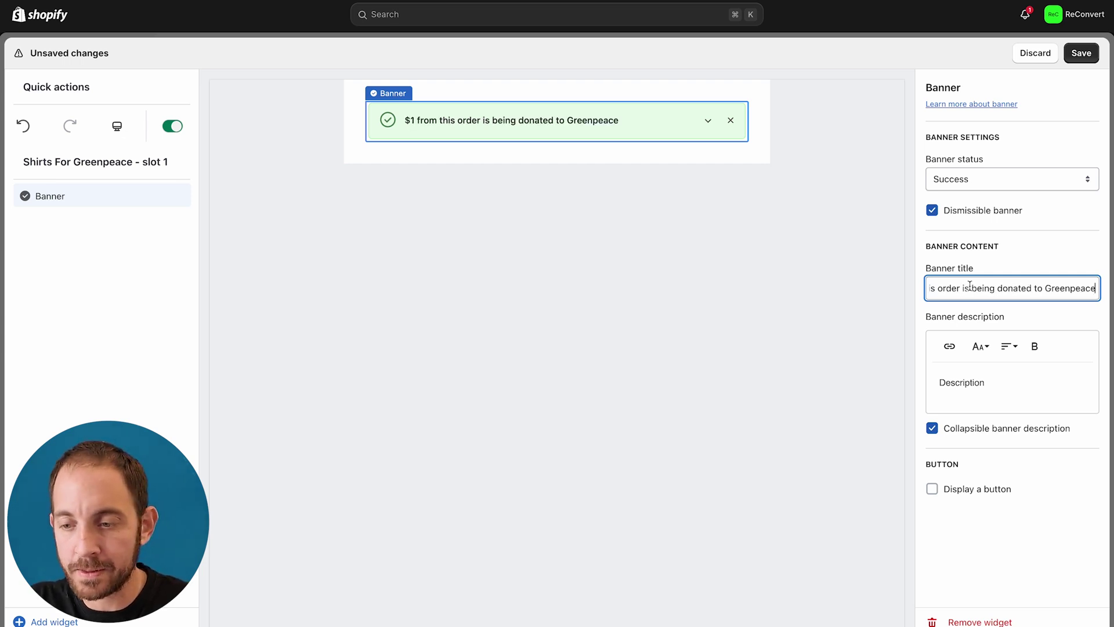
Step: Expand and collapse the banner in the preview to check how its description is shown
{"action": "left_click", "coordinate": [1004, 399]}
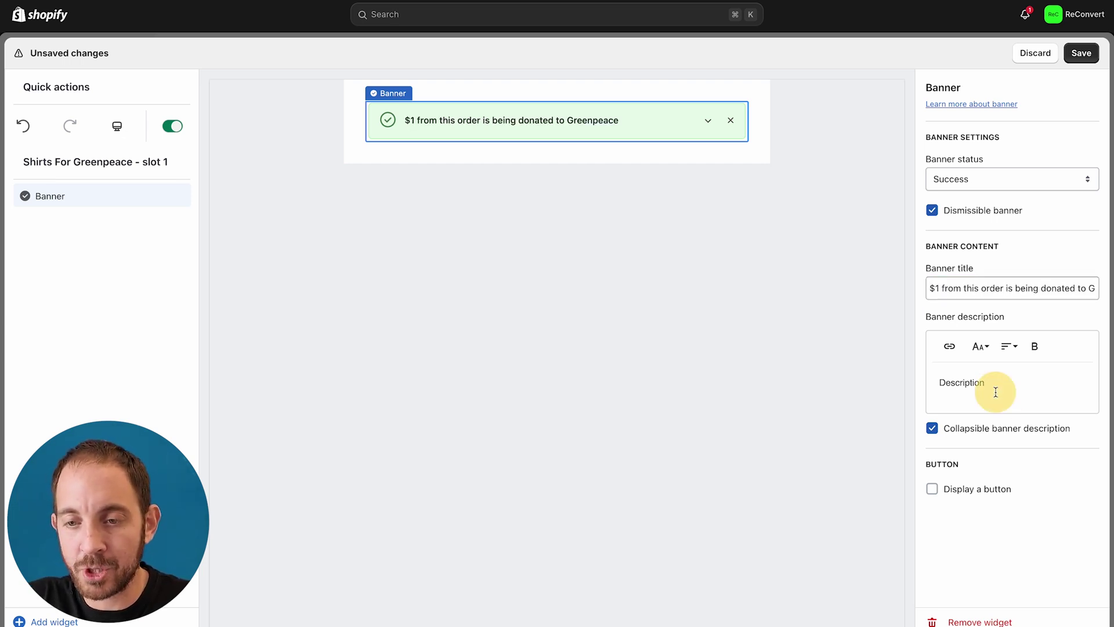
{"action": "left_click", "coordinate": [708, 121]}
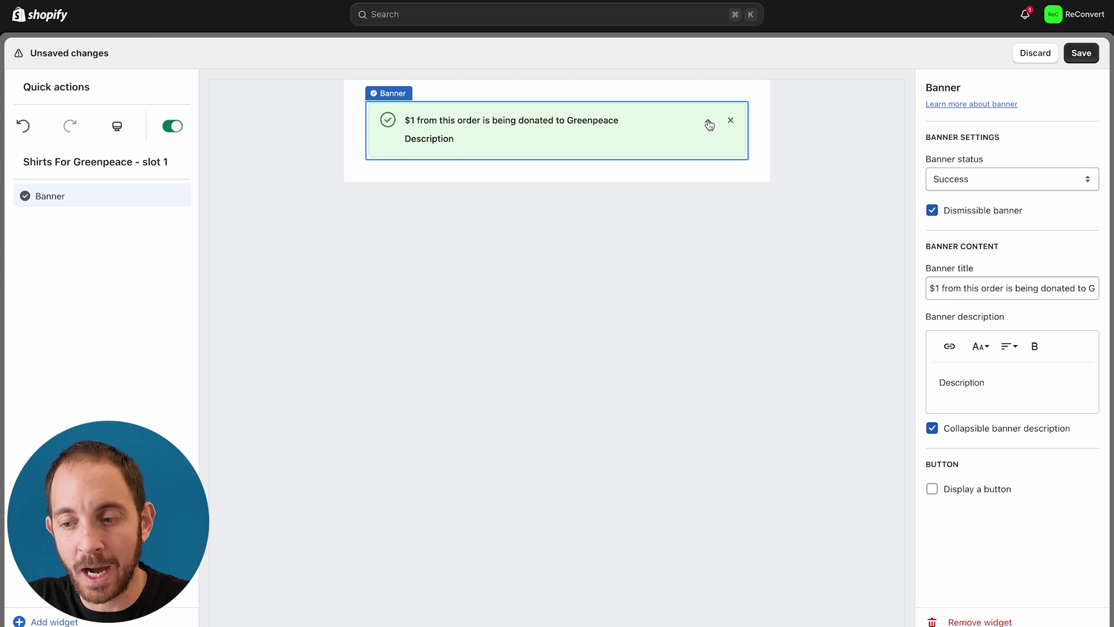
{"action": "left_click", "coordinate": [708, 122]}
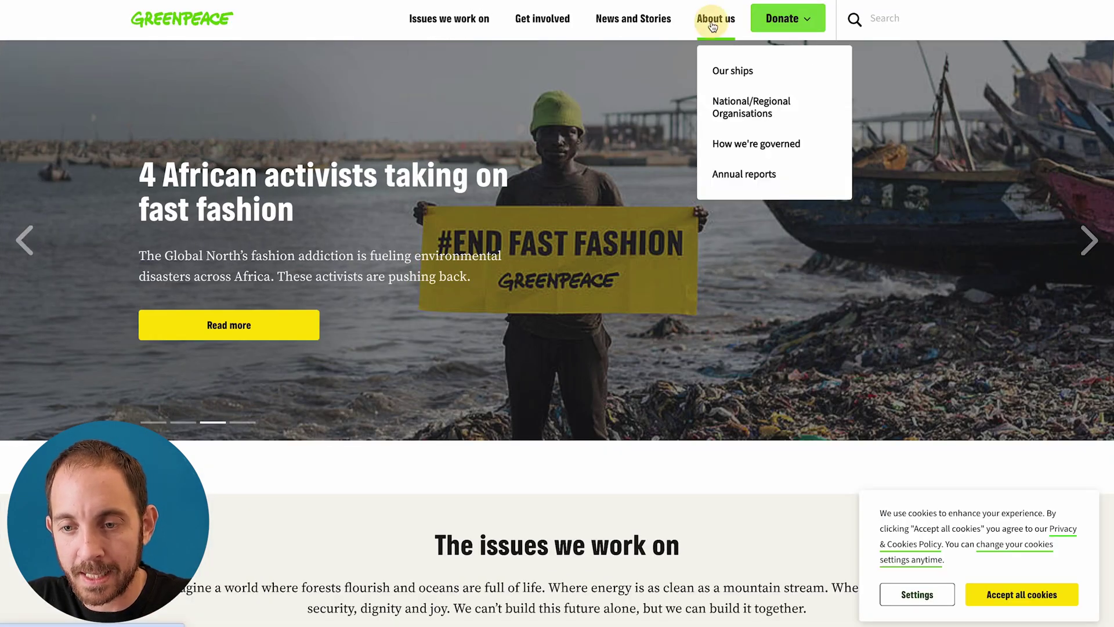
Step: On the Greenpeace website's About us page, copy the intro text from "Greenpeace exists because" through "accountable."
{"action": "left_click", "coordinate": [712, 26]}
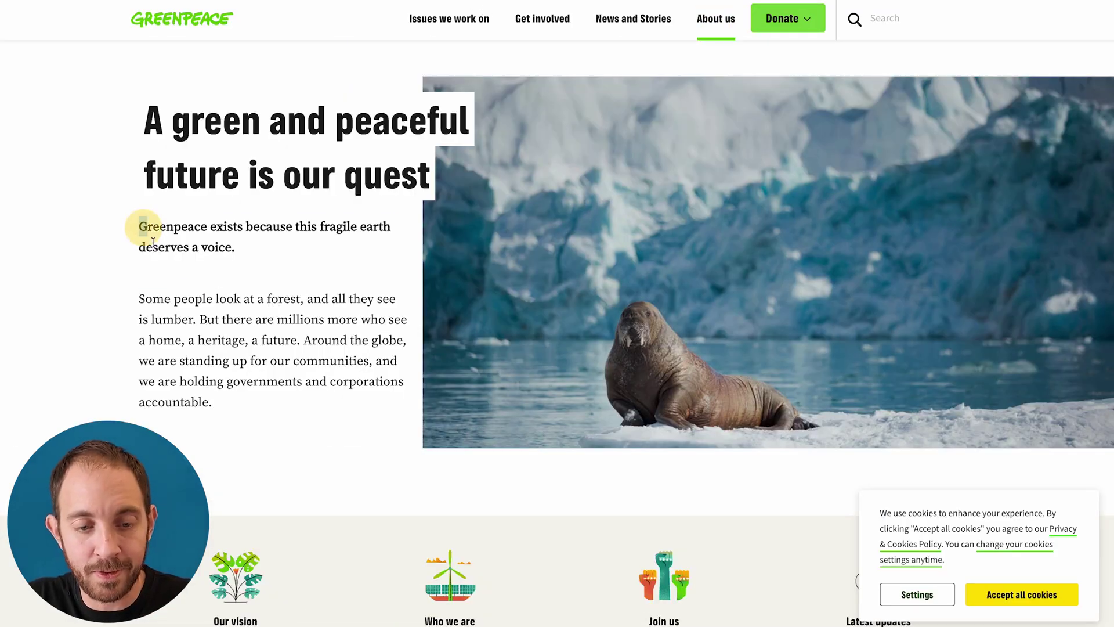
{"action": "left_click_drag", "start_coordinate": [140, 224], "coordinate": [232, 401]}
{"action": "key", "text": "super+c"}
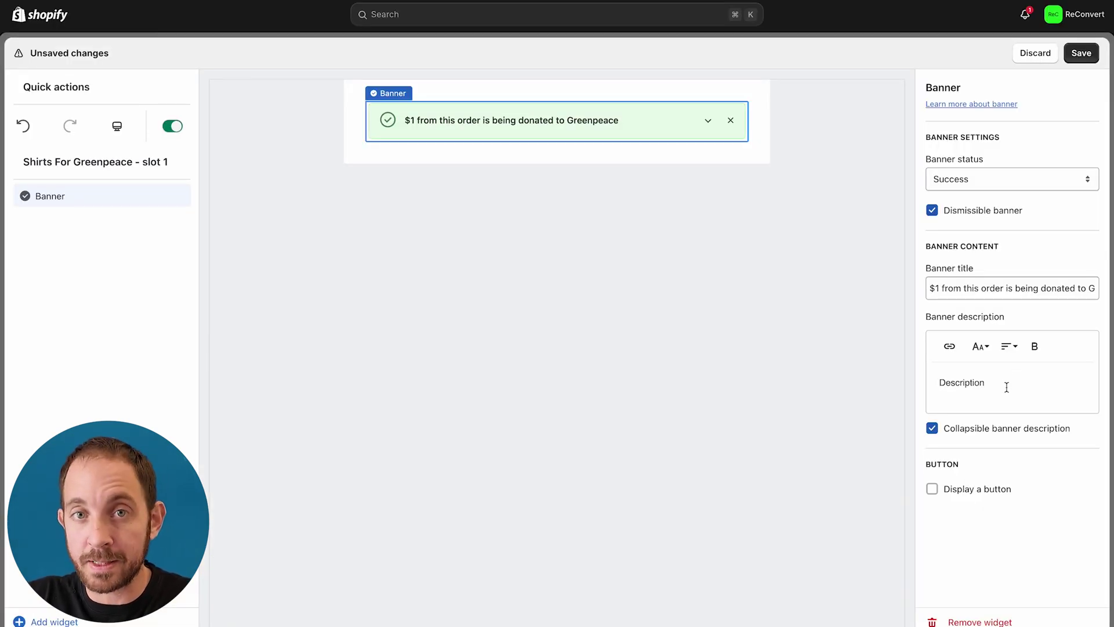
Step: Back in the ReConvert editor, replace the banner description with the copied Greenpeace text and make its first sentence bold
{"action": "left_click_drag", "start_coordinate": [1017, 396], "coordinate": [813, 385]}
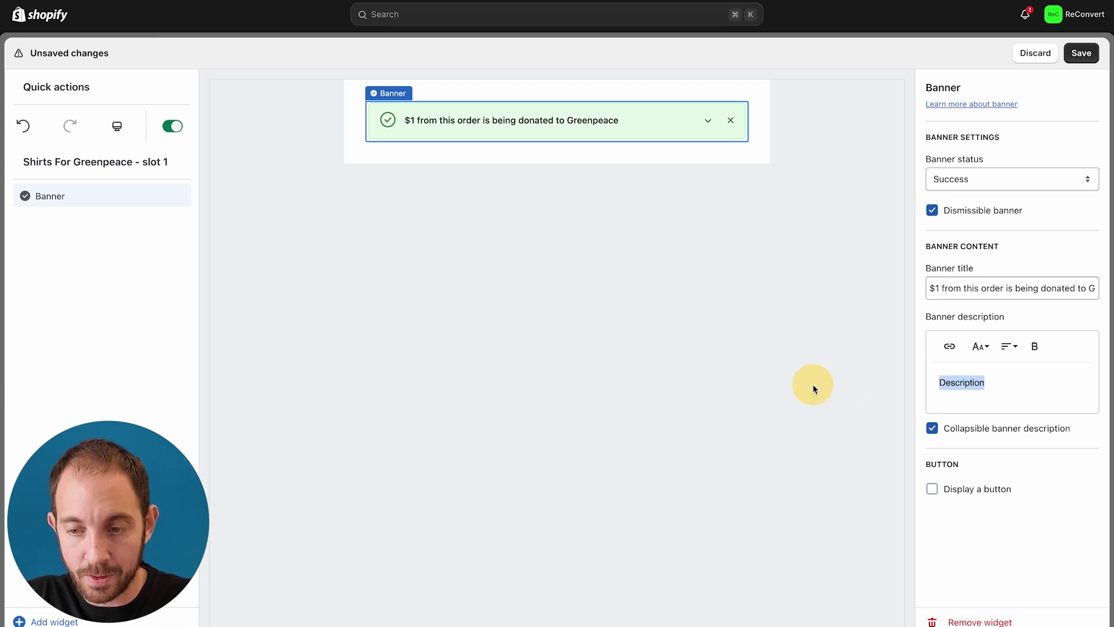
{"action": "key", "text": "super+v"}
{"action": "left_click_drag", "start_coordinate": [1069, 400], "coordinate": [893, 346]}
{"action": "key", "text": "super+b"}
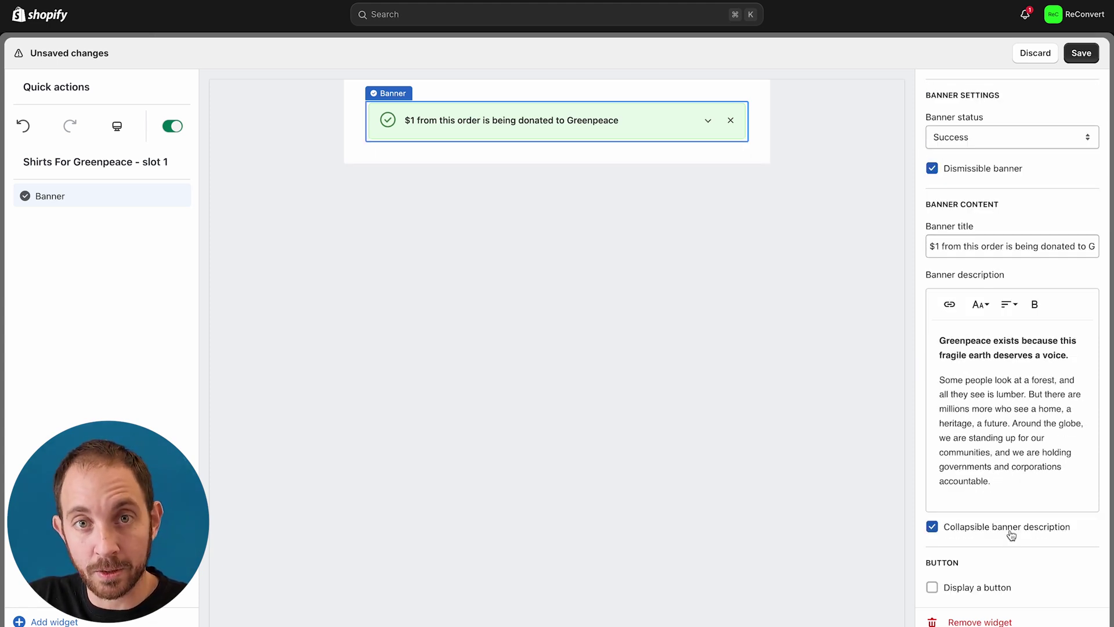
Step: Turn off the collapsible banner description to preview the full text, and turn it back on
{"action": "left_click", "coordinate": [1011, 532]}
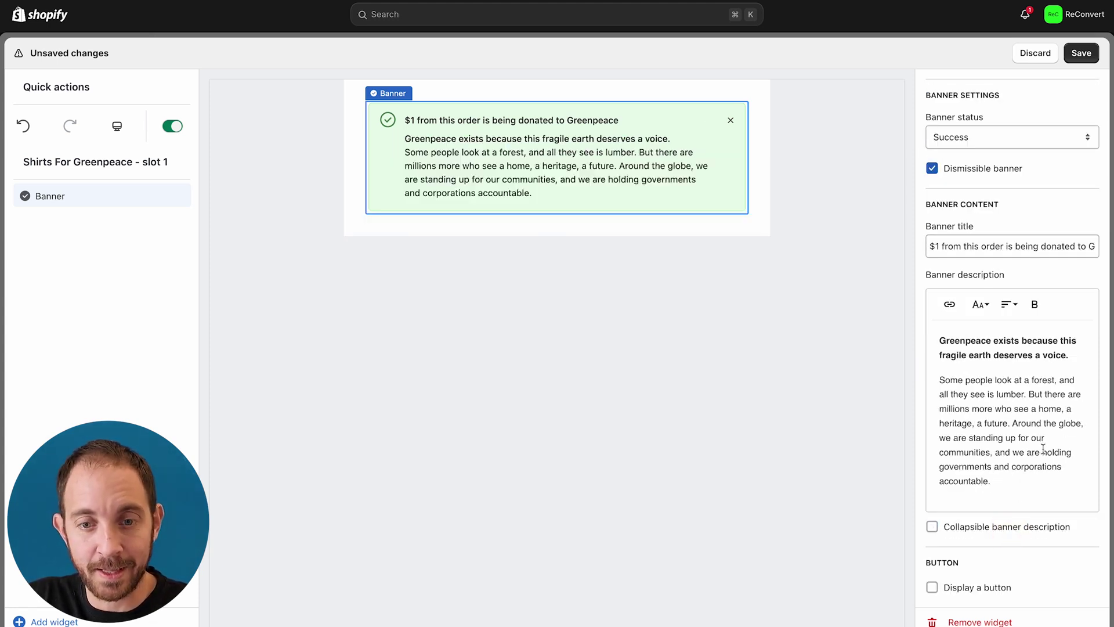
{"action": "left_click", "coordinate": [1003, 530]}
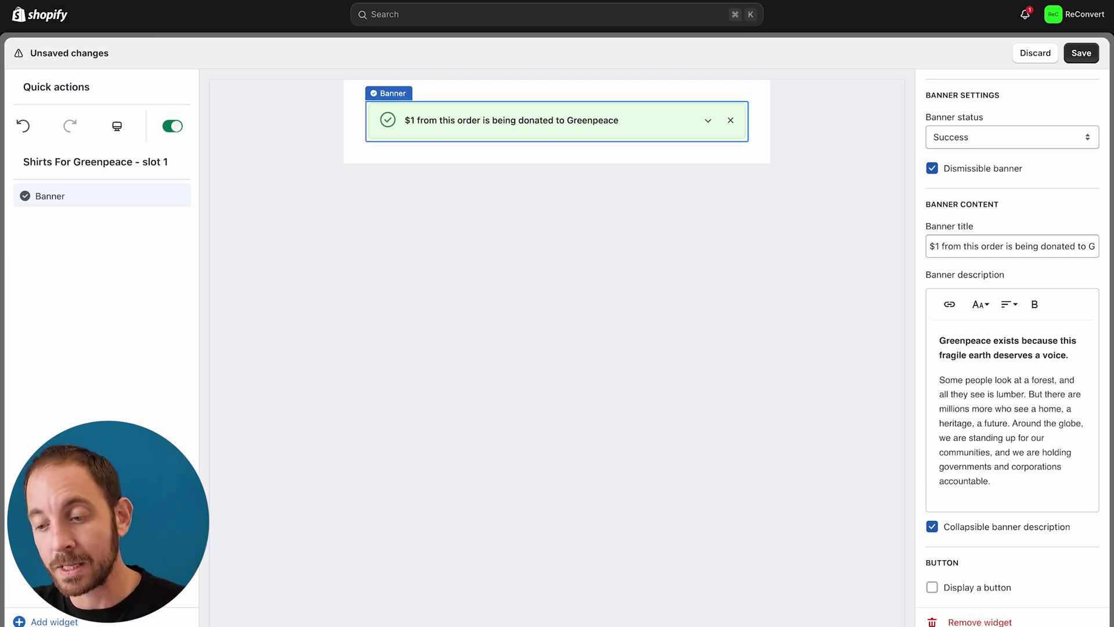
Step: Display a button on the banner and set its button type to Plain
{"action": "left_click", "coordinate": [968, 587]}
{"action": "scroll", "coordinate": [966, 580], "scroll_direction": "down", "scroll_amount": 3}
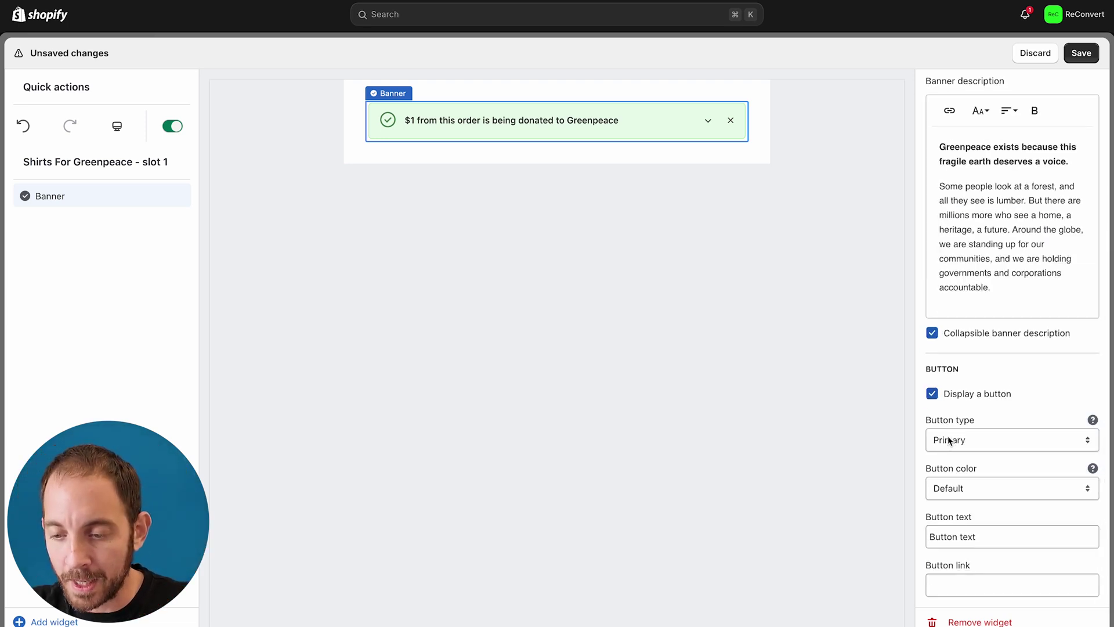
{"action": "left_click", "coordinate": [950, 440]}
{"action": "left_click", "coordinate": [957, 469]}
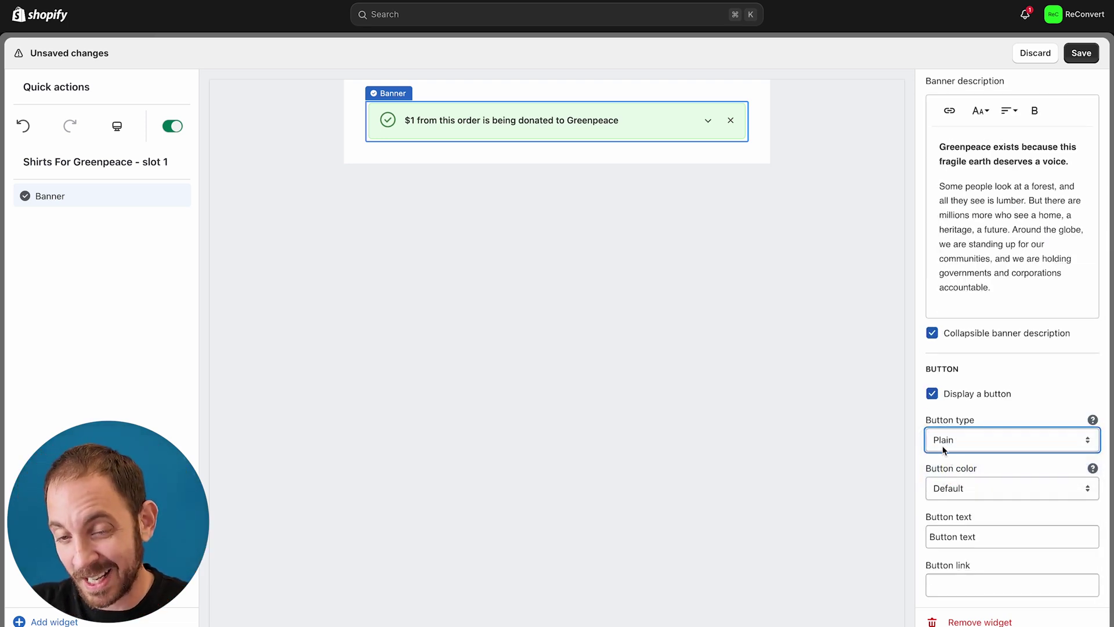
Step: Set the banner button's text to "Learn more" and link it to the Greenpeace international website
{"action": "key", "text": "Tab"}
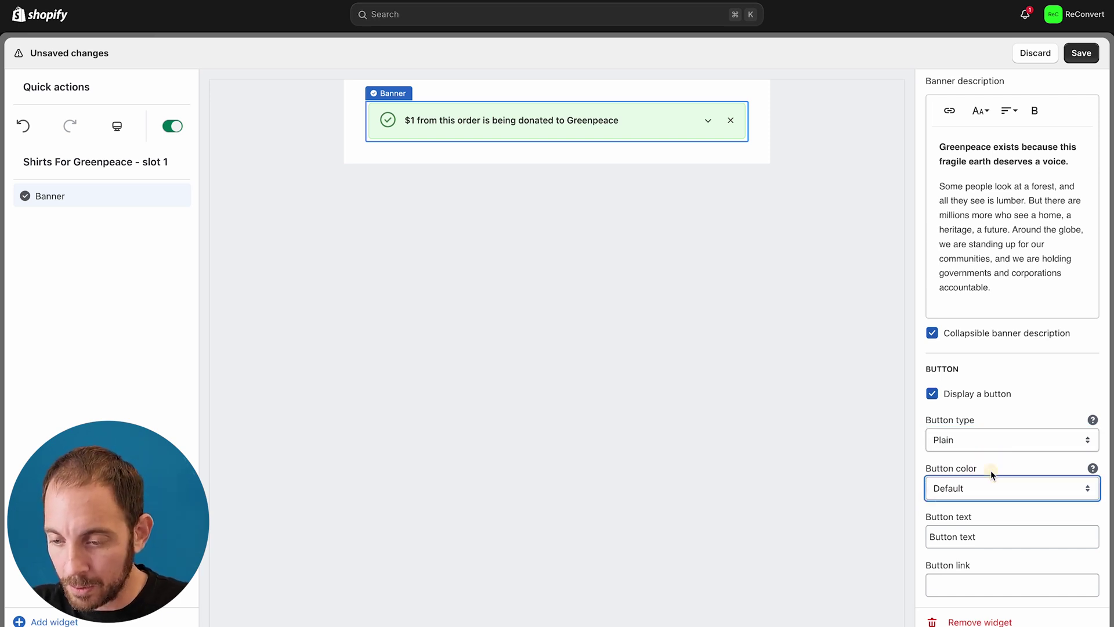
{"action": "key", "text": "Tab"}
{"action": "type", "text": "Learn more"}
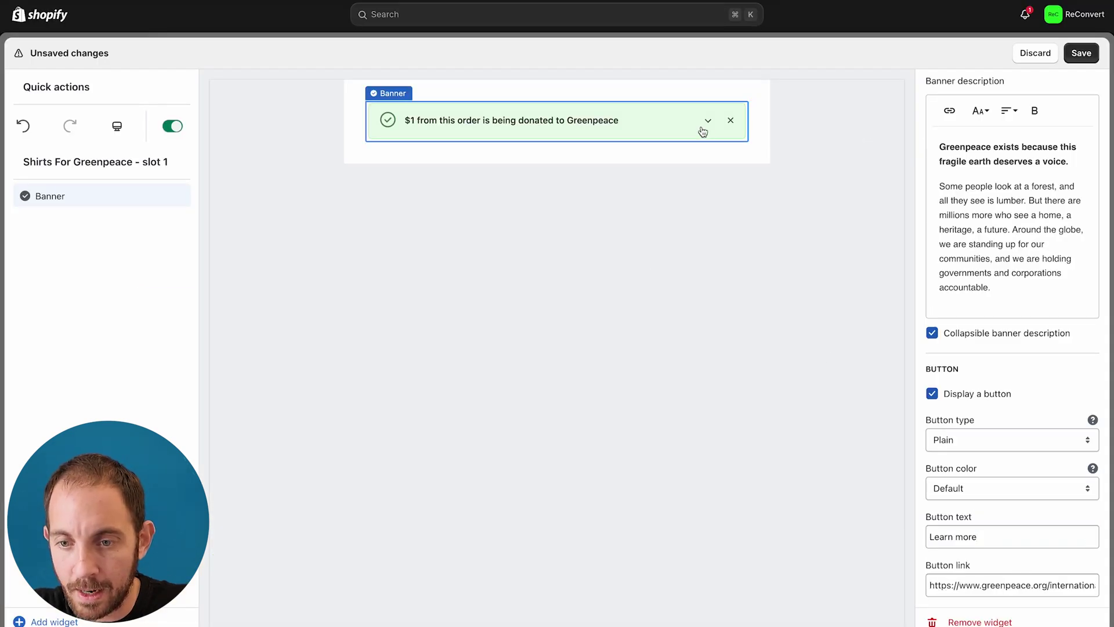
Step: Expand and collapse the banner description in the preview, and save the banner widget
{"action": "left_click", "coordinate": [708, 120]}
{"action": "left_click", "coordinate": [708, 120]}
{"action": "left_click", "coordinate": [1077, 54]}
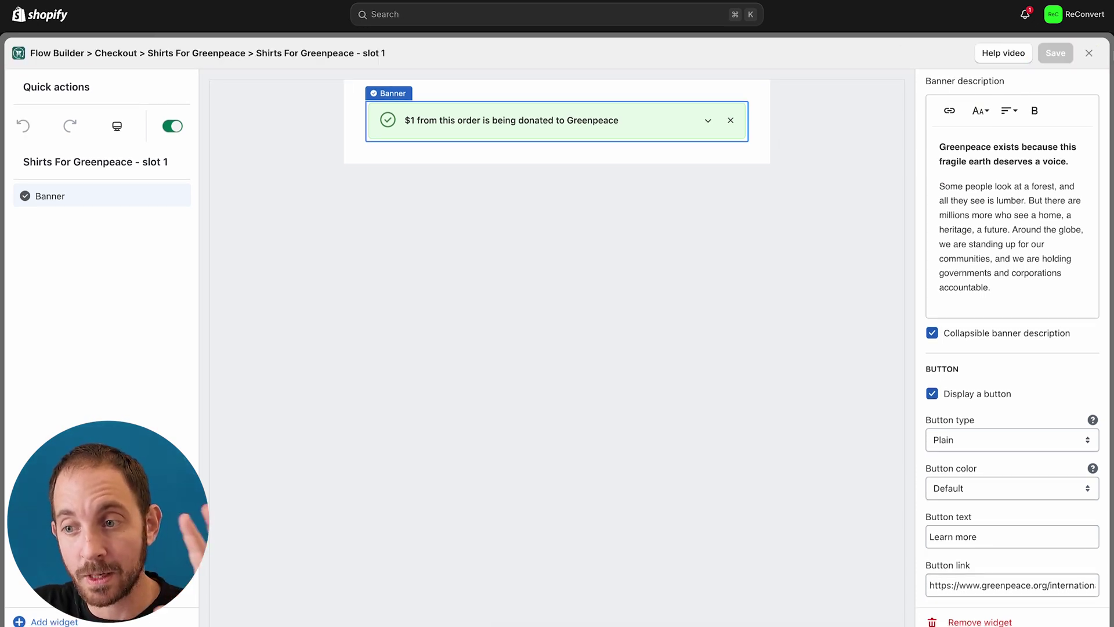
Step: Close the widget editor and, in the Shopify checkout editor, add ReConvert's "Checkout slot 1" app block to the checkout
{"action": "left_click", "coordinate": [1093, 55]}
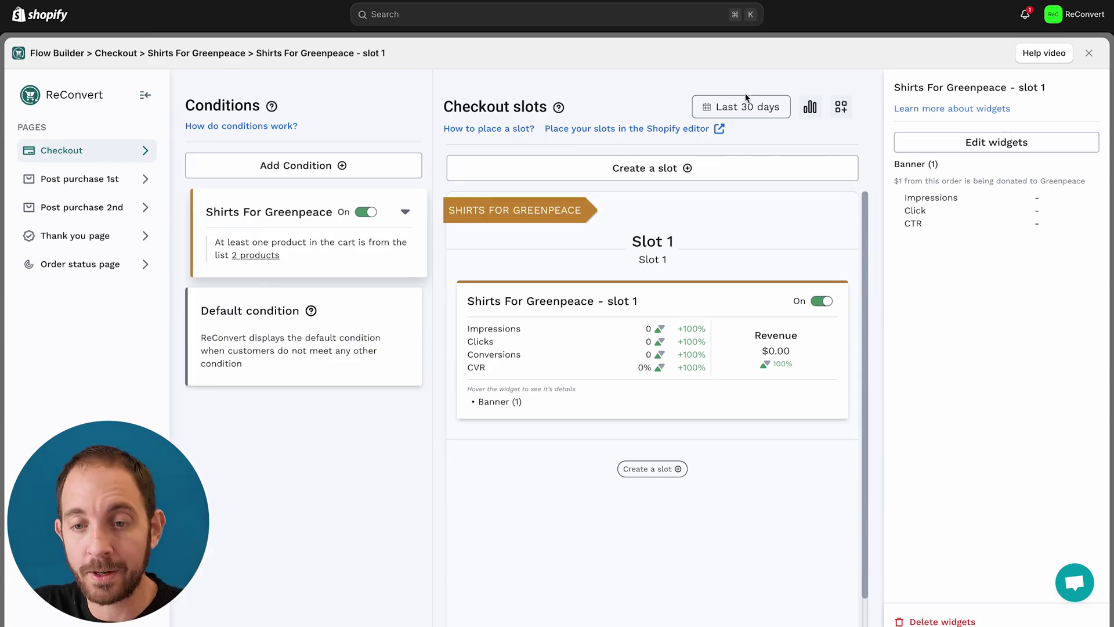
{"action": "left_click", "coordinate": [627, 130]}
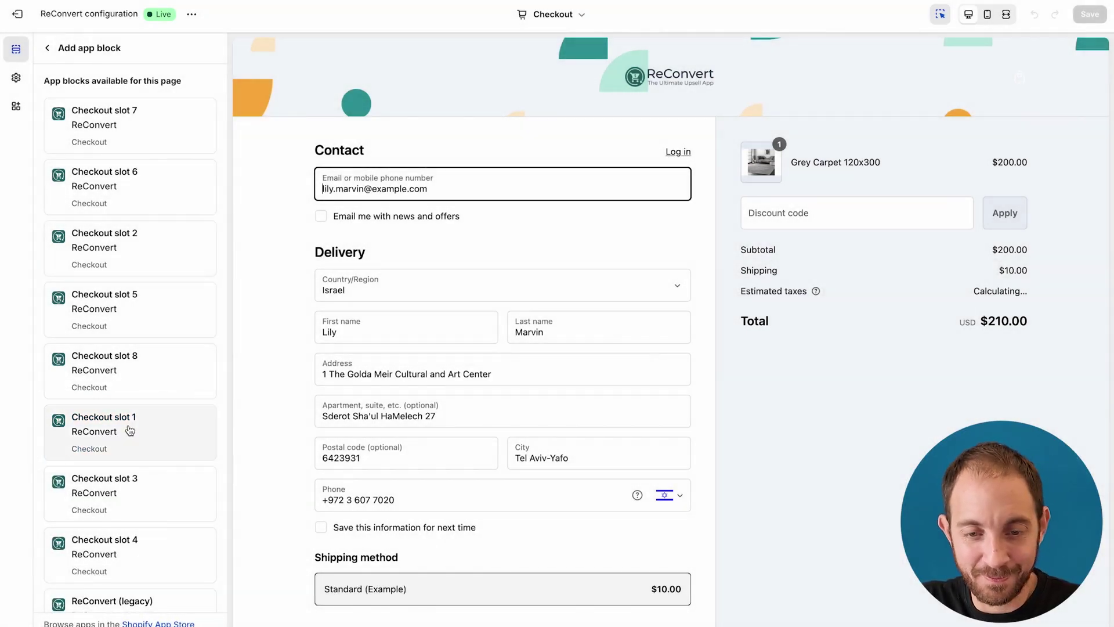
{"action": "left_click", "coordinate": [130, 430]}
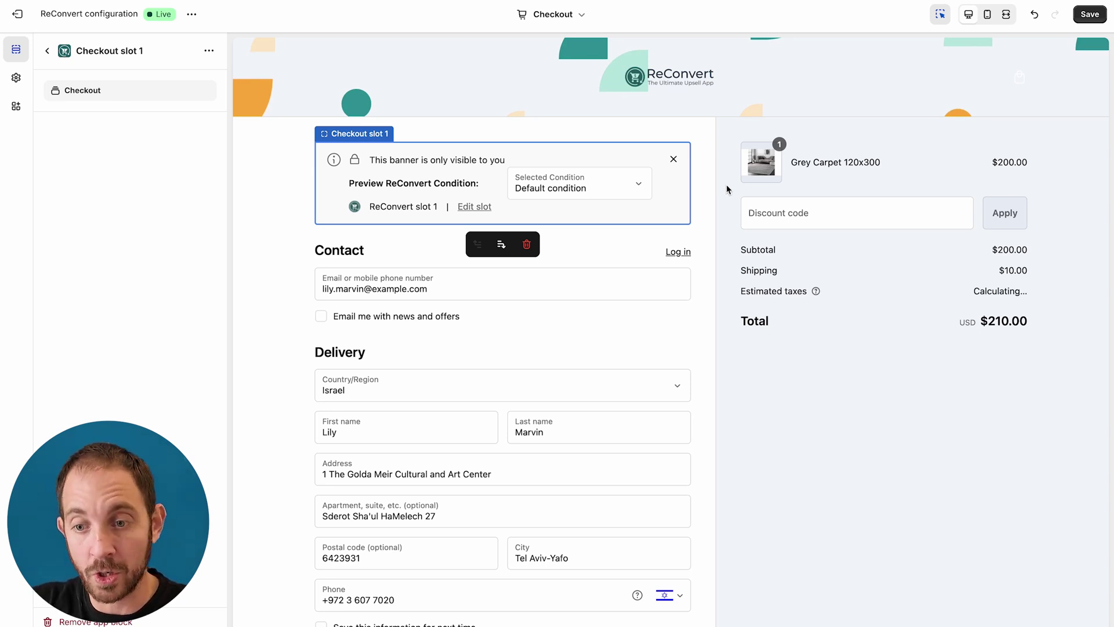
Step: Switch the condition previewed in Checkout slot 1 to "Shirts For Greenpeace"
{"action": "left_click_drag", "start_coordinate": [785, 162], "coordinate": [886, 162]}
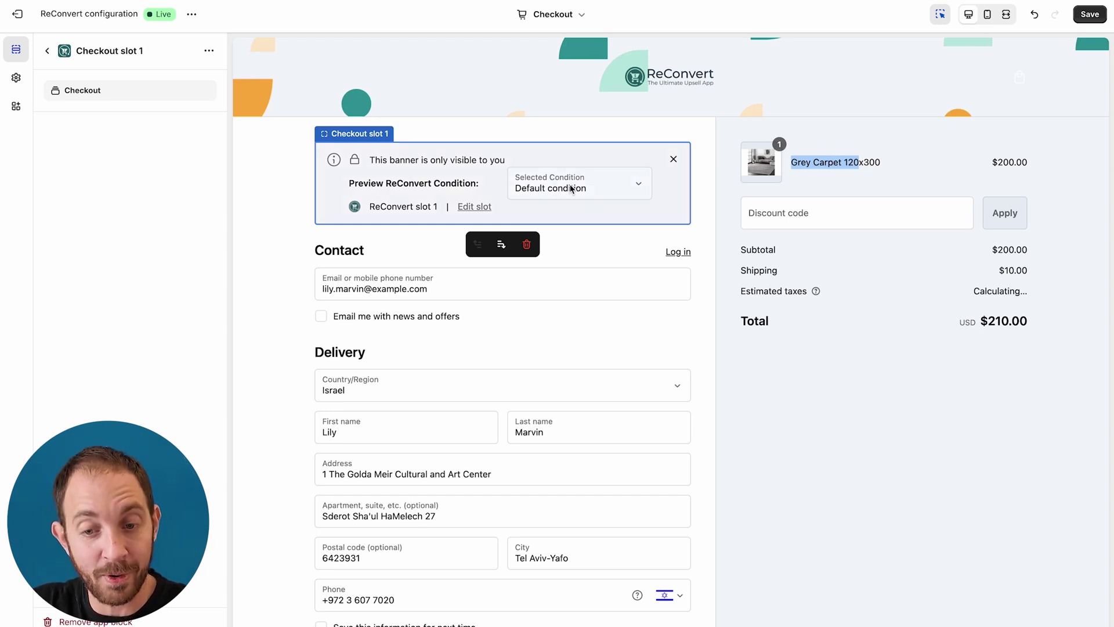
{"action": "left_click", "coordinate": [589, 189]}
{"action": "left_click", "coordinate": [611, 185]}
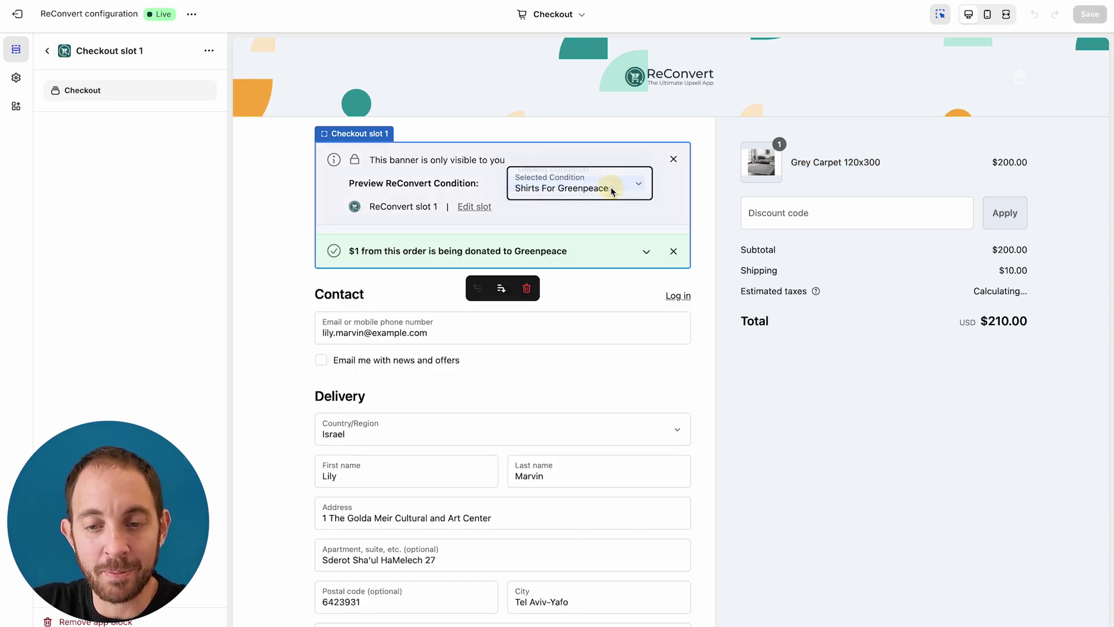
{"action": "left_click", "coordinate": [697, 213]}
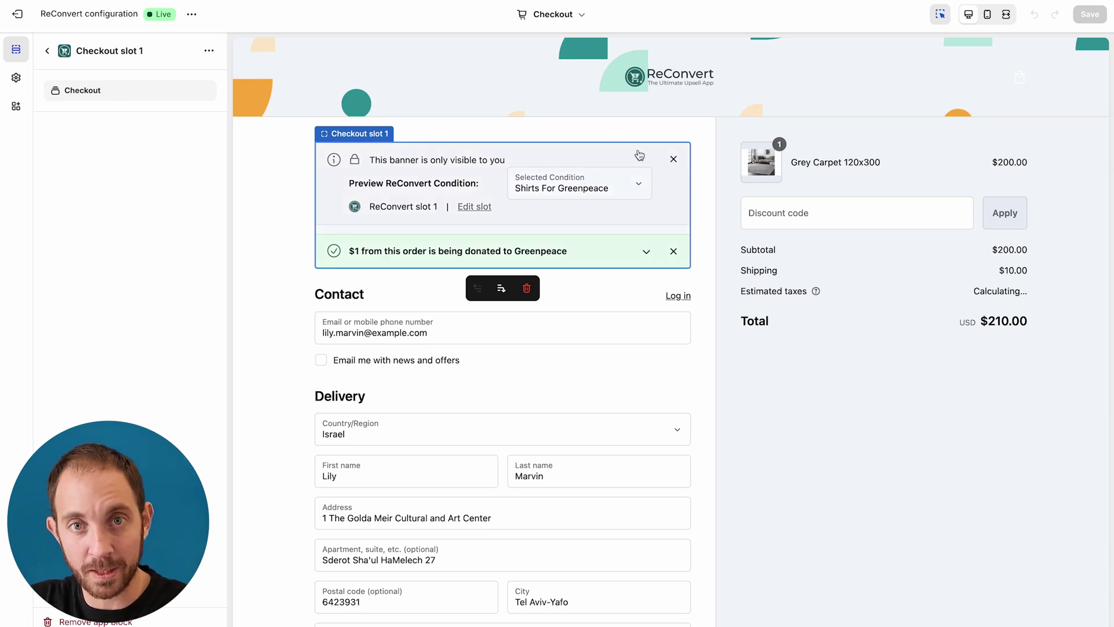
Step: Dismiss the condition preview notice, and expand and collapse the Greenpeace donation banner on the checkout page
{"action": "left_click", "coordinate": [673, 159]}
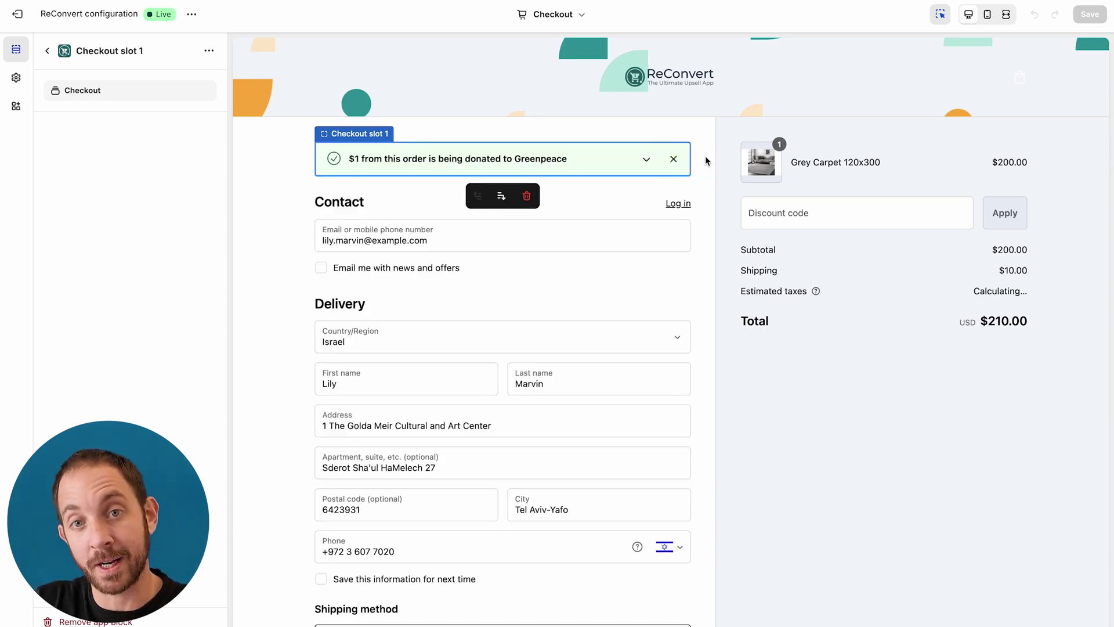
{"action": "left_click", "coordinate": [646, 160]}
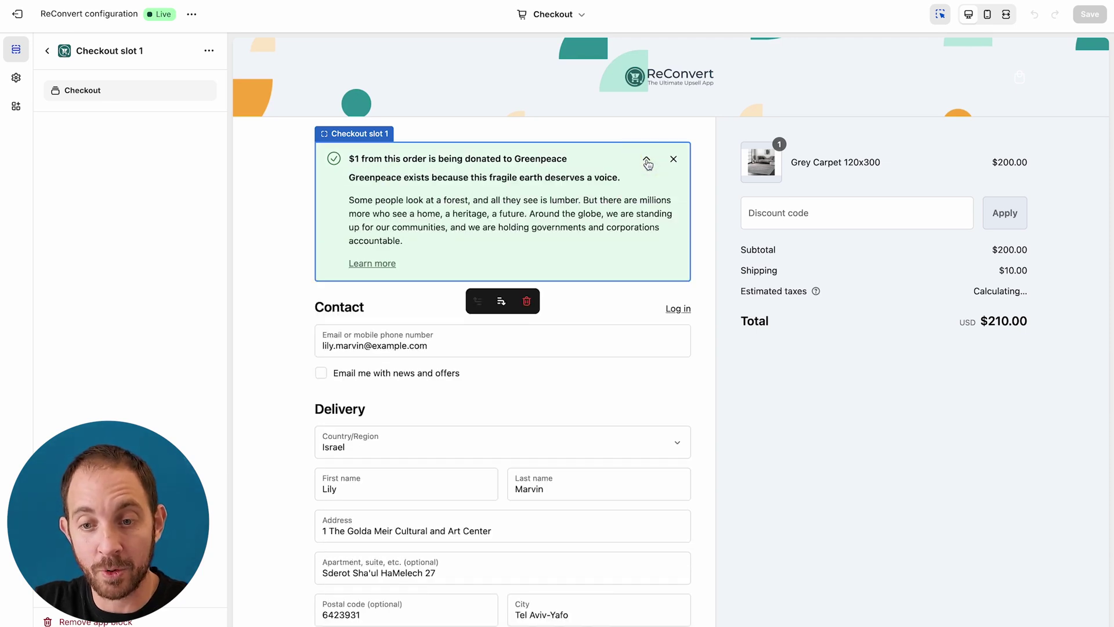
{"action": "left_click", "coordinate": [647, 161]}
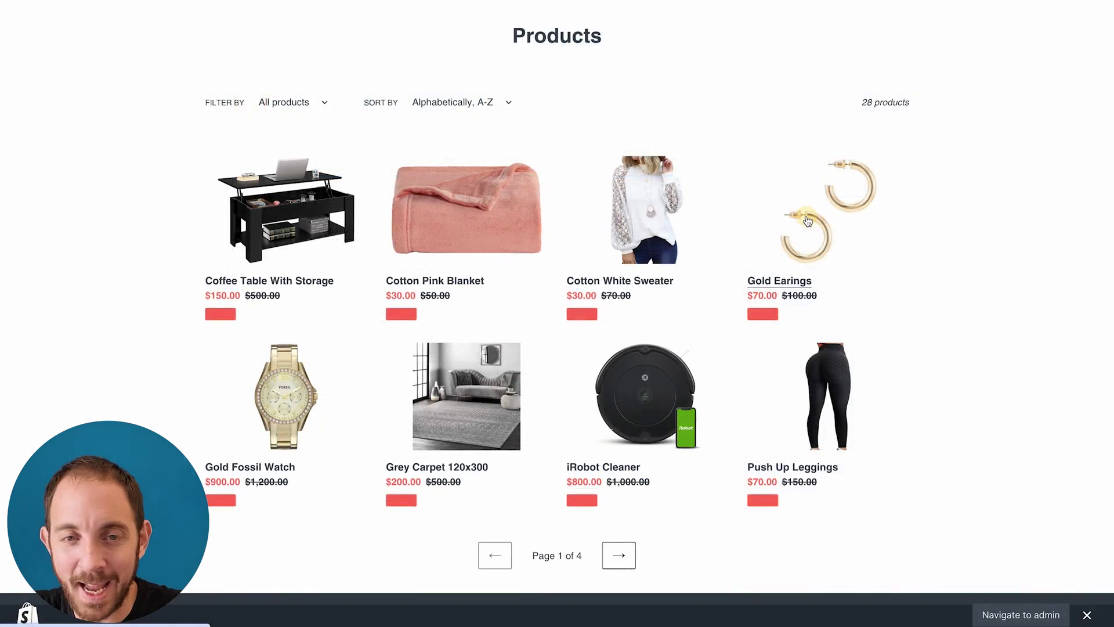
Step: In the online store, open the Gold Earings product and take it straight to checkout to check the banner condition
{"action": "left_click", "coordinate": [804, 217]}
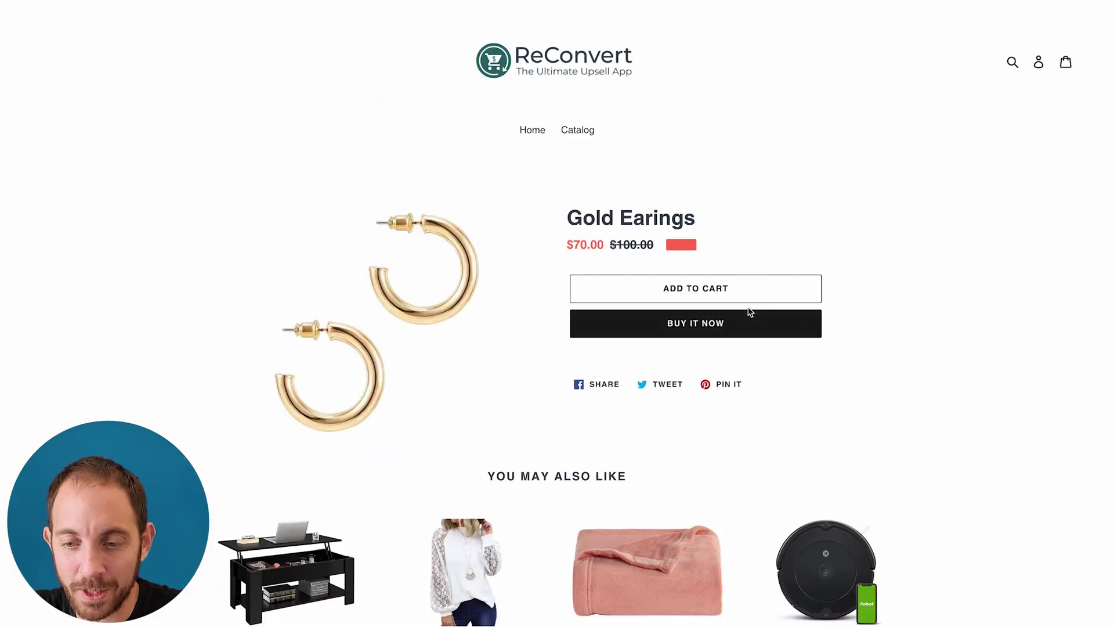
{"action": "left_click", "coordinate": [743, 321]}
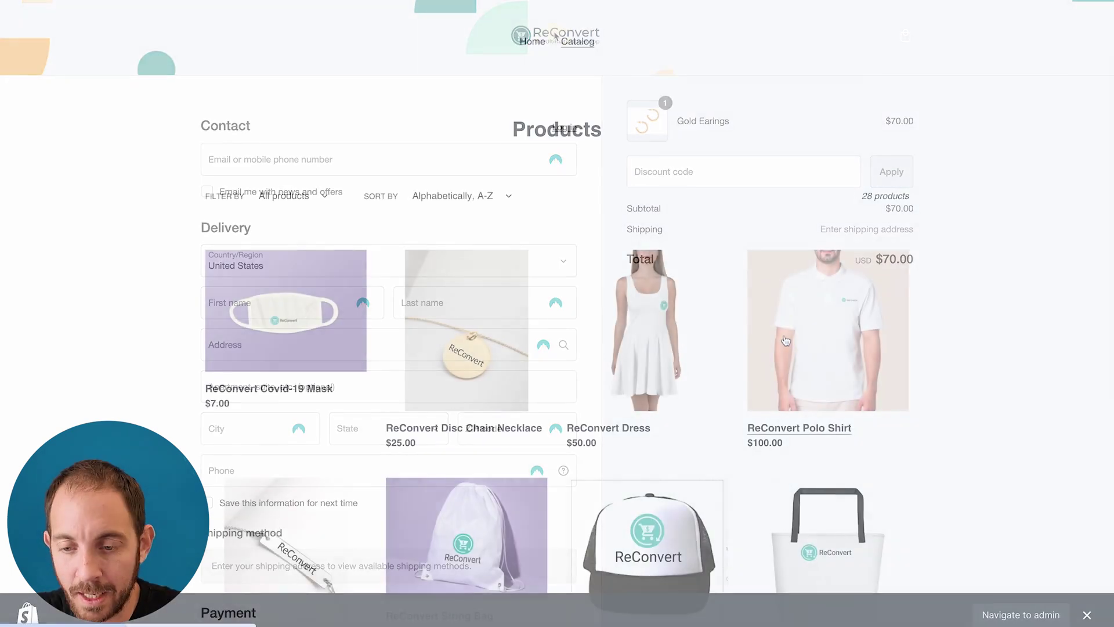
Step: Take the ReConvert Polo Shirt in S / Black to checkout, expand the Greenpeace banner and follow its "Learn more" link
{"action": "left_click", "coordinate": [786, 340]}
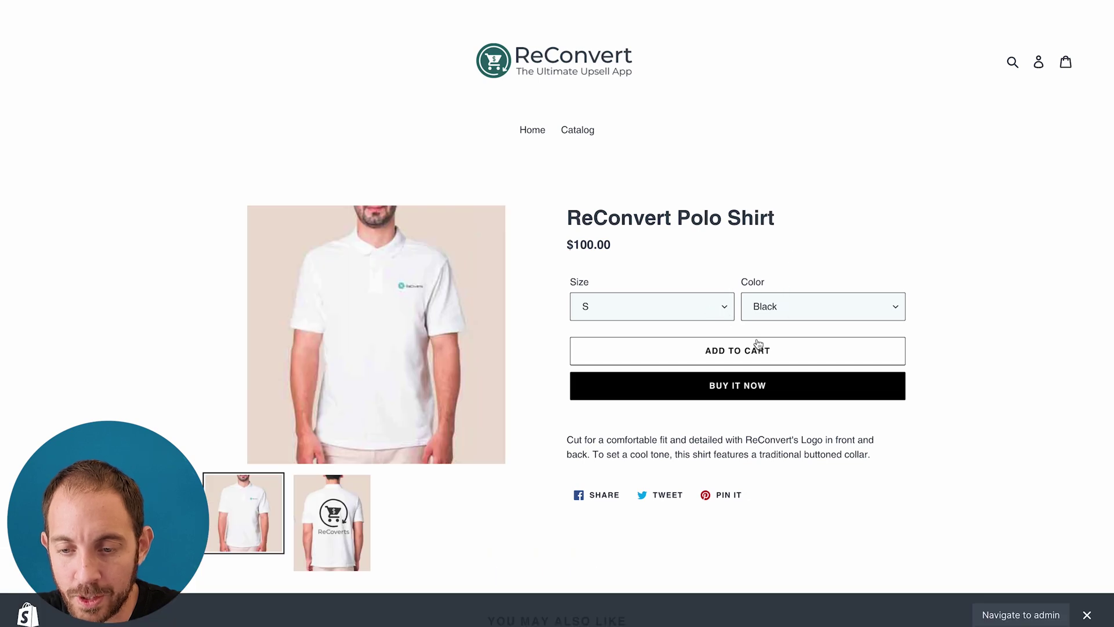
{"action": "left_click", "coordinate": [726, 387]}
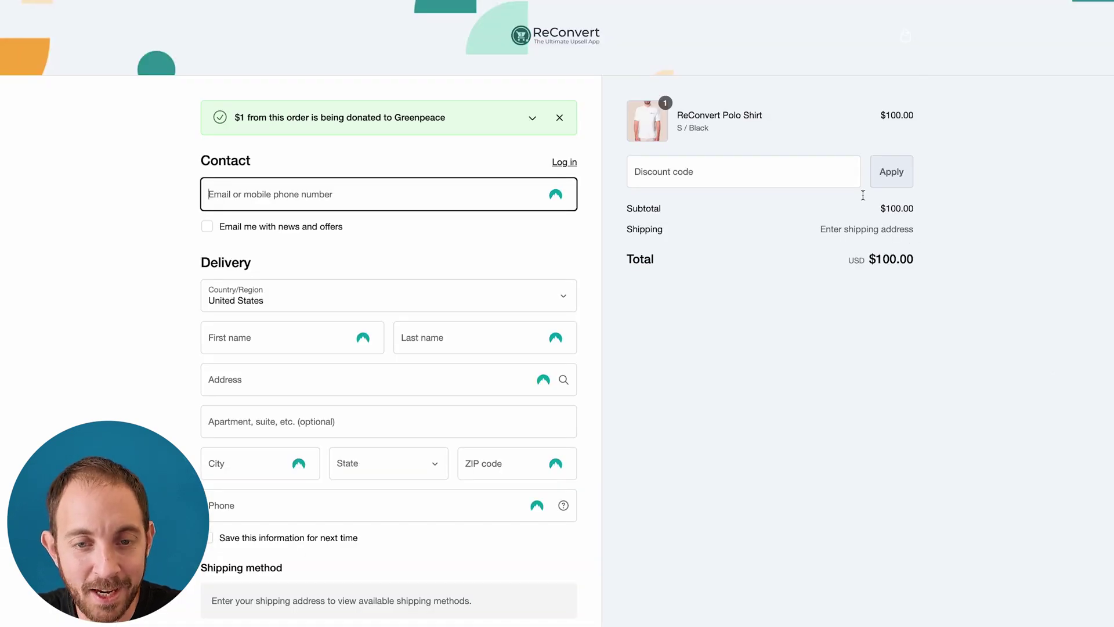
{"action": "left_click", "coordinate": [533, 119]}
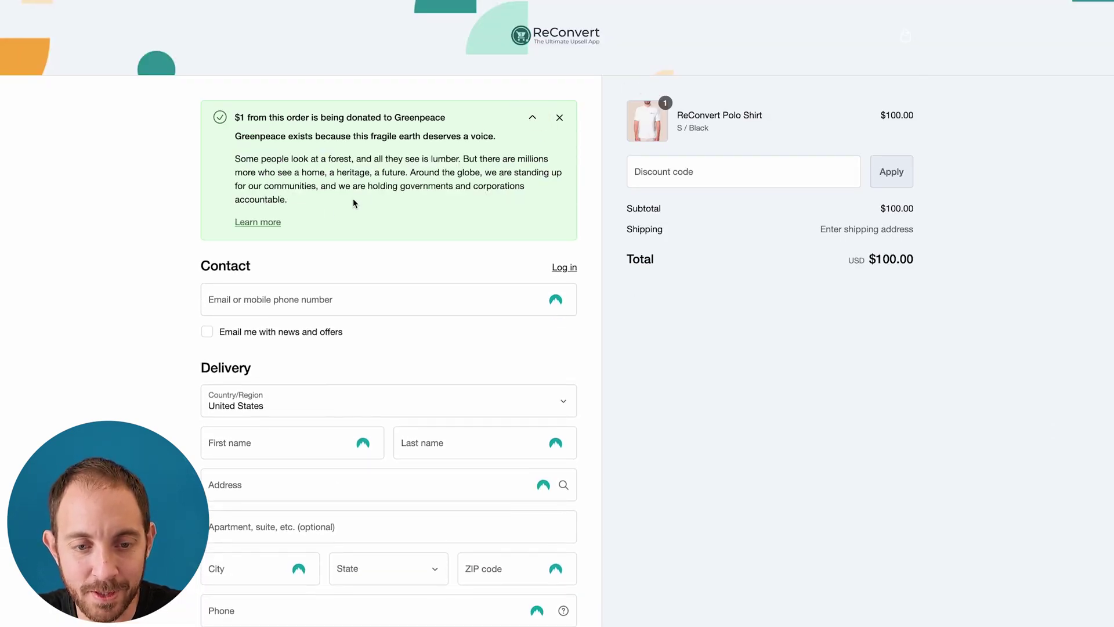
{"action": "left_click", "coordinate": [269, 220]}
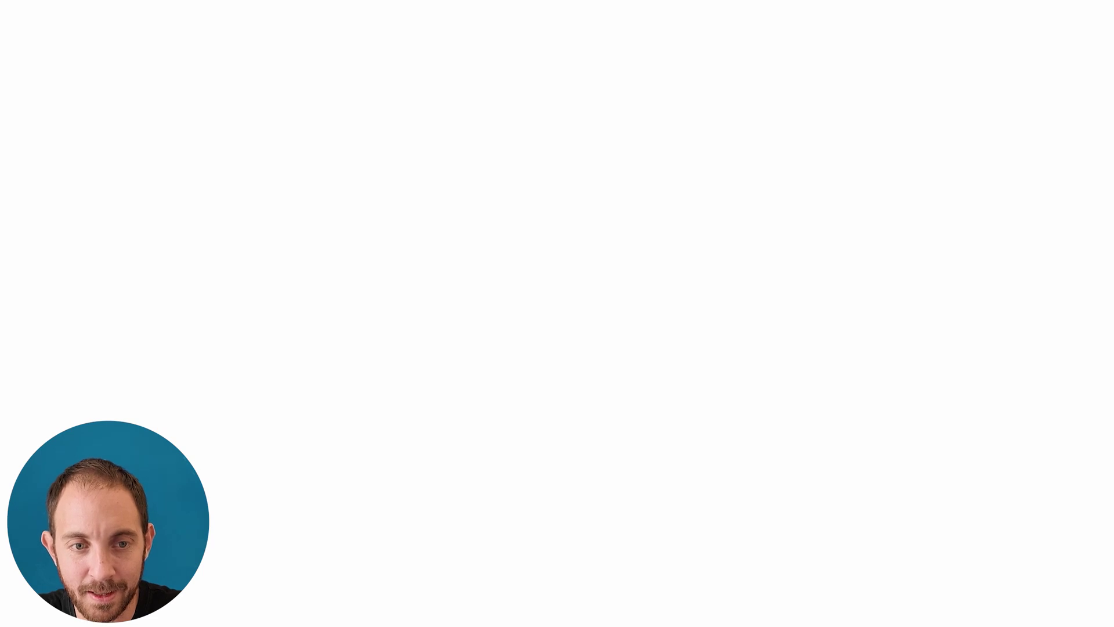